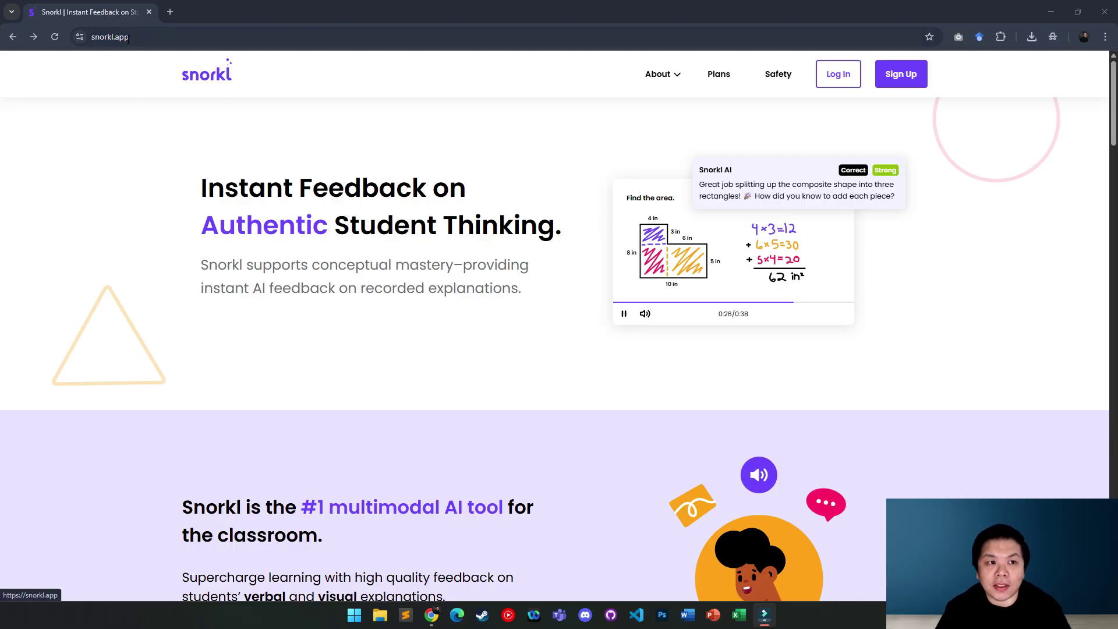
- Go to the snorkl.app homepage to get ready to log in
click(108, 39)
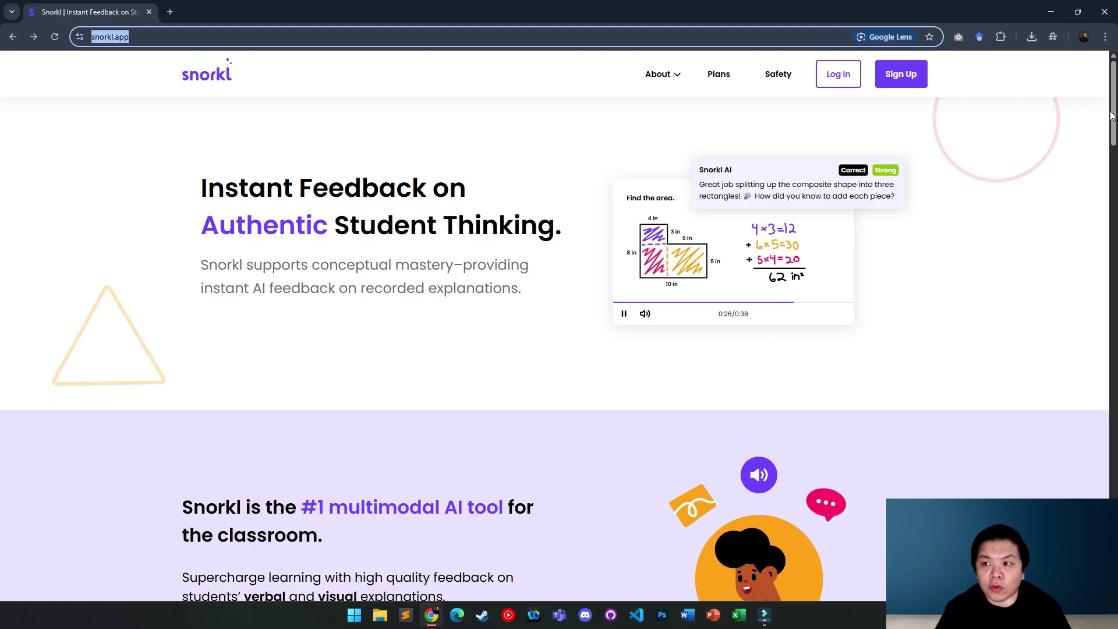
drag(1111, 115, 1095, 51)
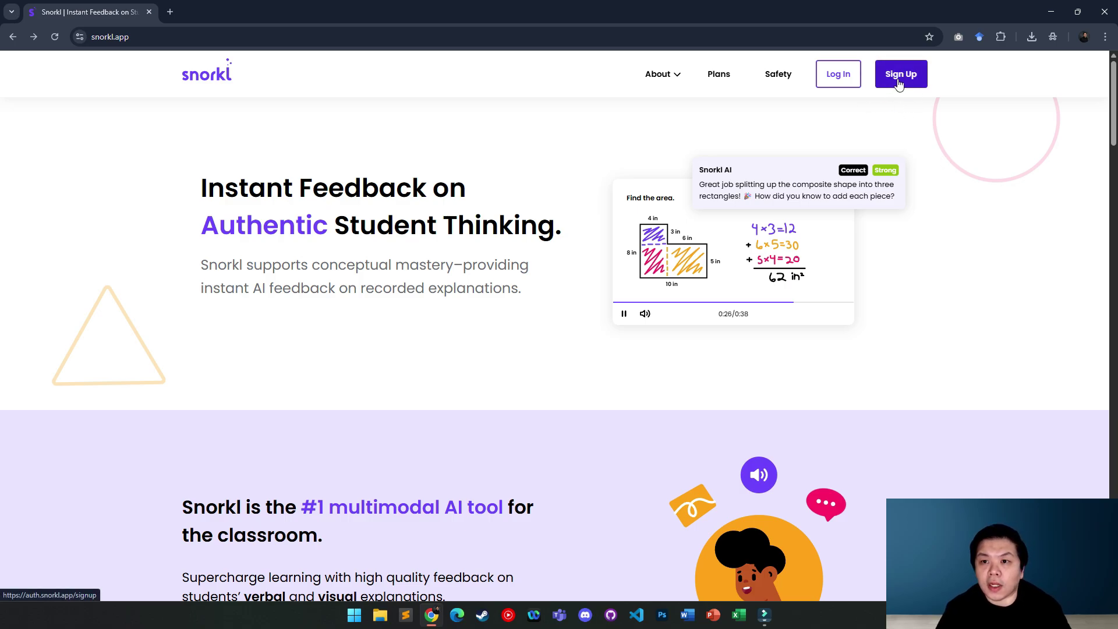
- Log in, then change 'student' to 'teacher' in the URL to load the teacher Classes page
click(837, 74)
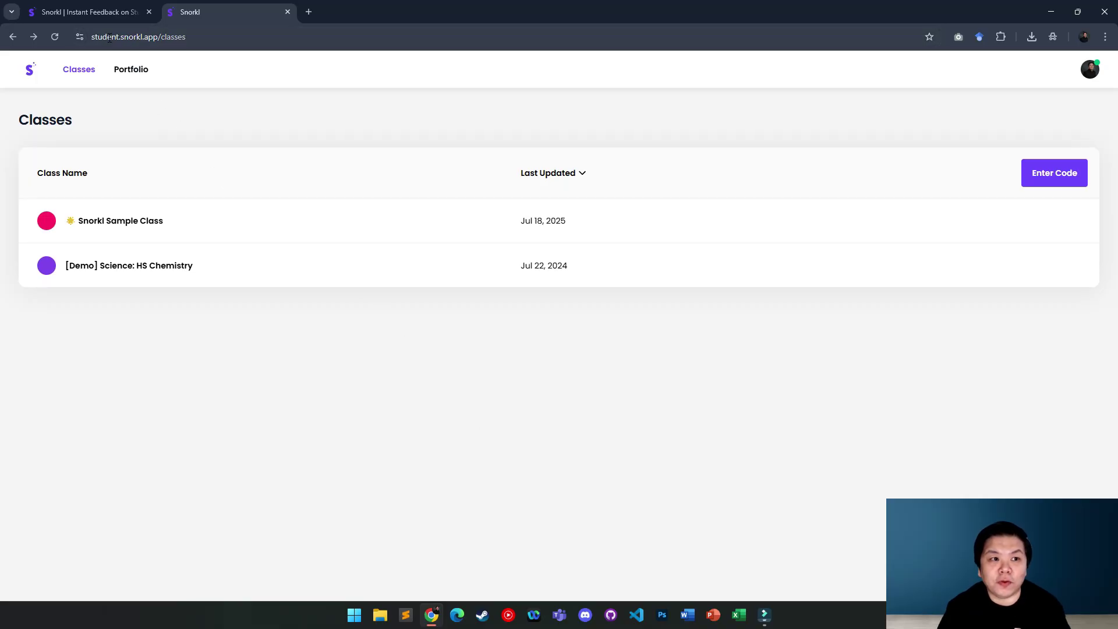
click(132, 37)
click(131, 36)
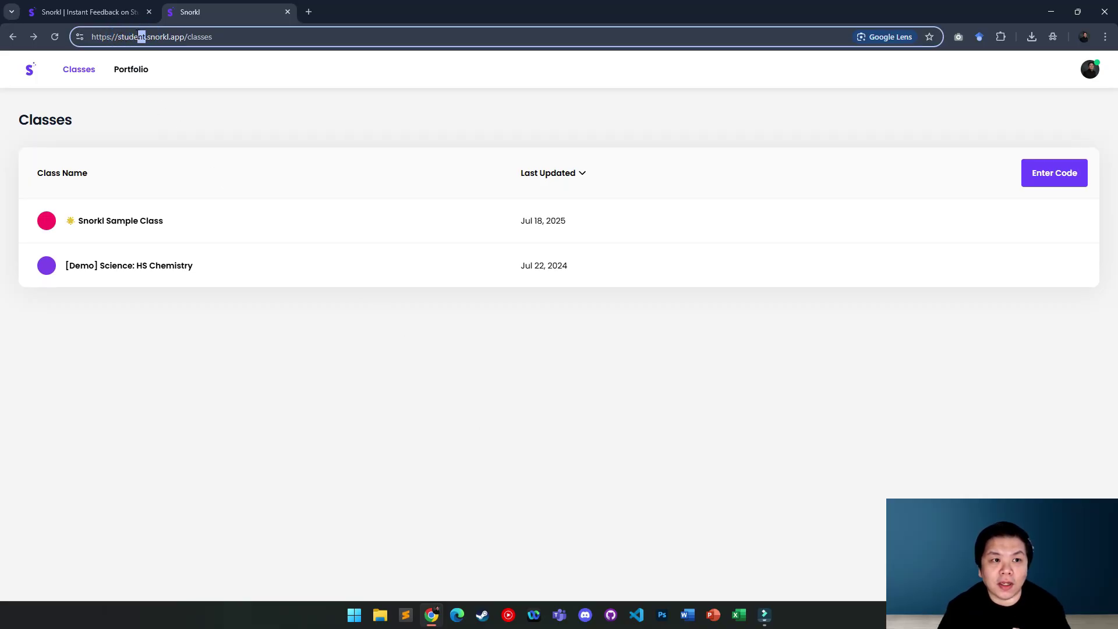
drag(146, 36, 119, 36)
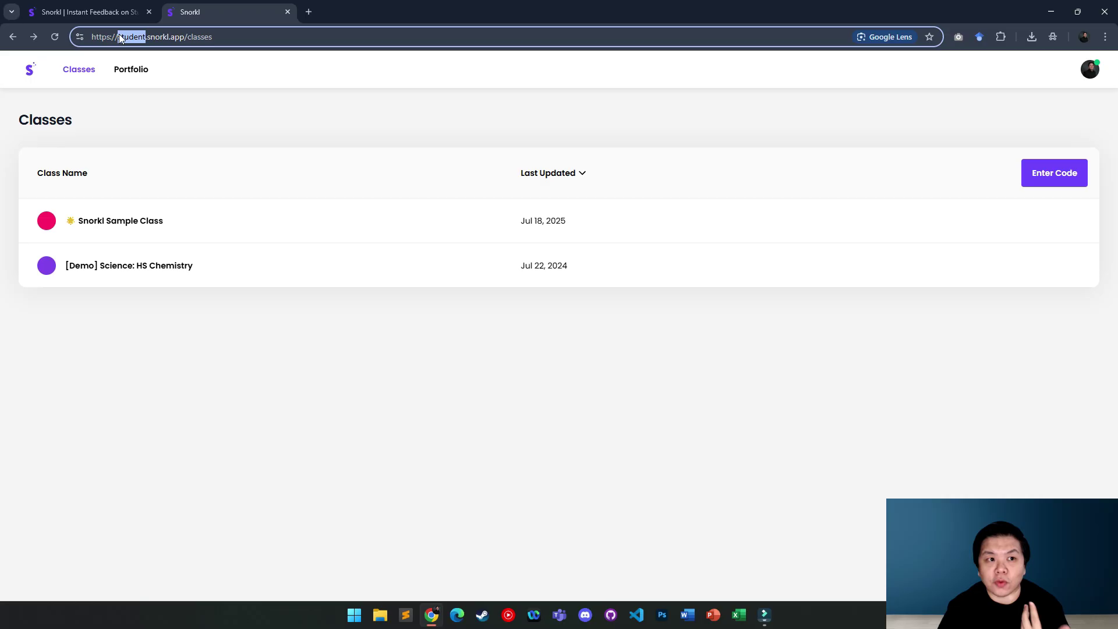
text(teacher)
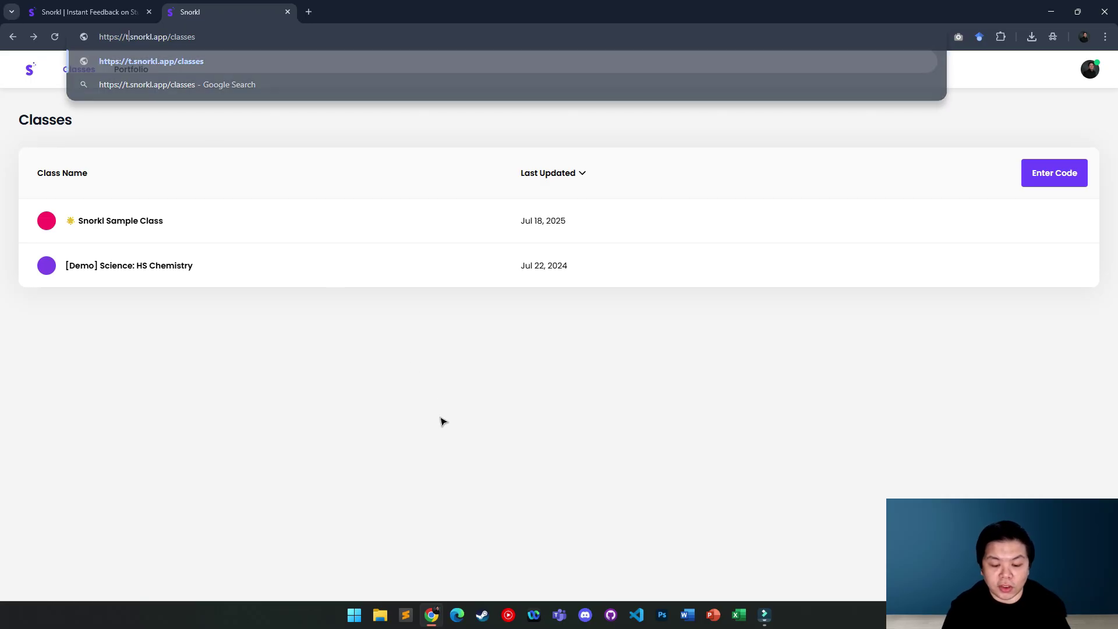
key(Return)
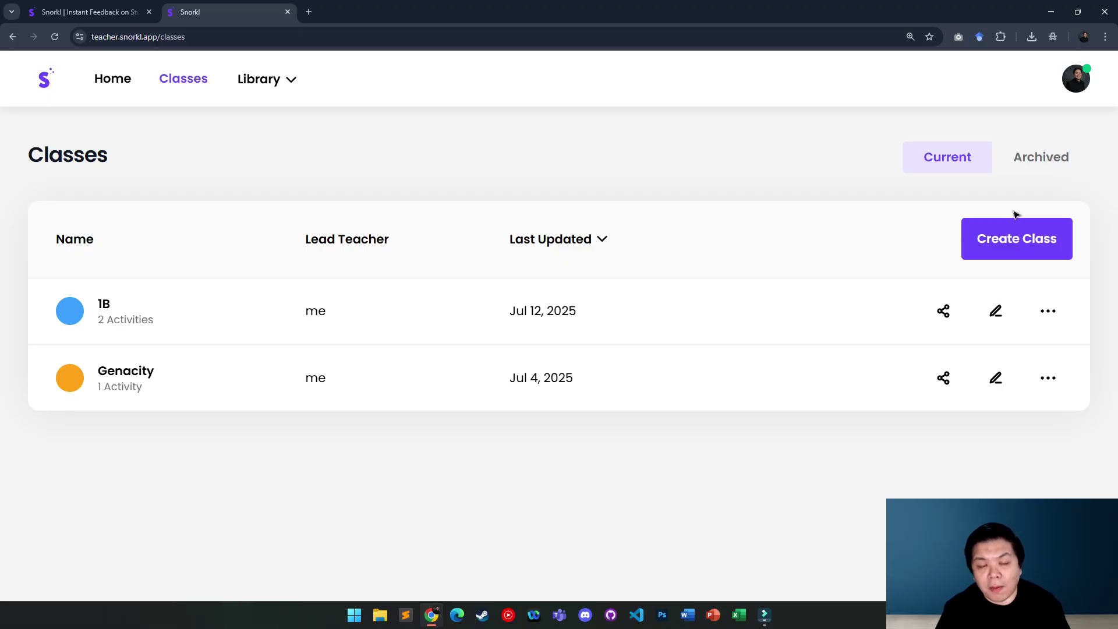
- Create a new class named 'Class 1' with the blue colour
click(1017, 239)
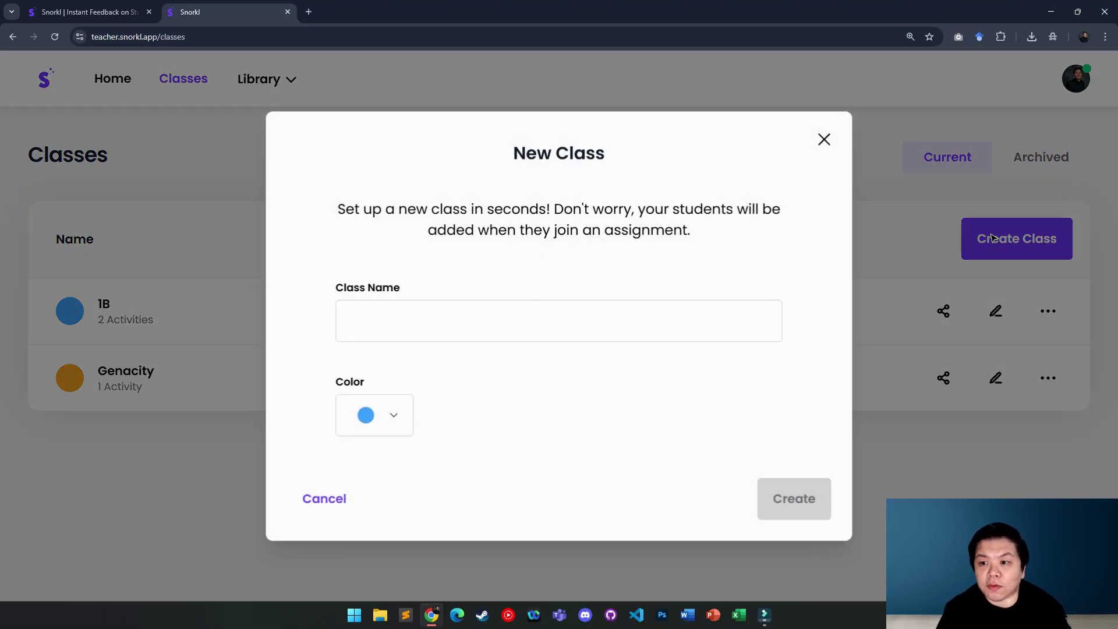
click(443, 318)
text(C)
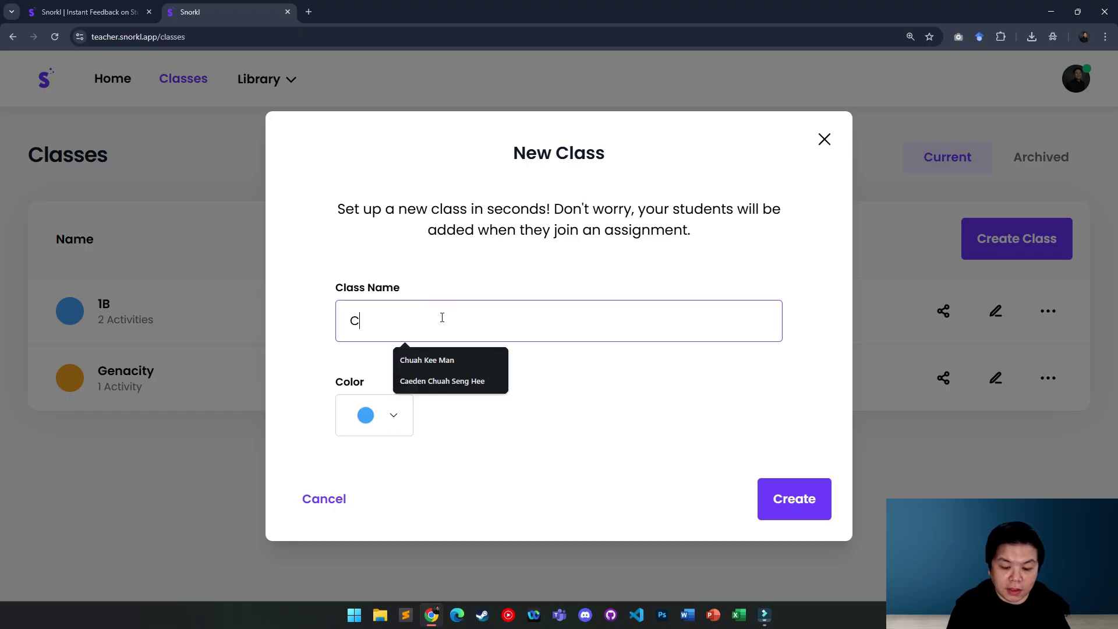
text(lass 1)
click(387, 414)
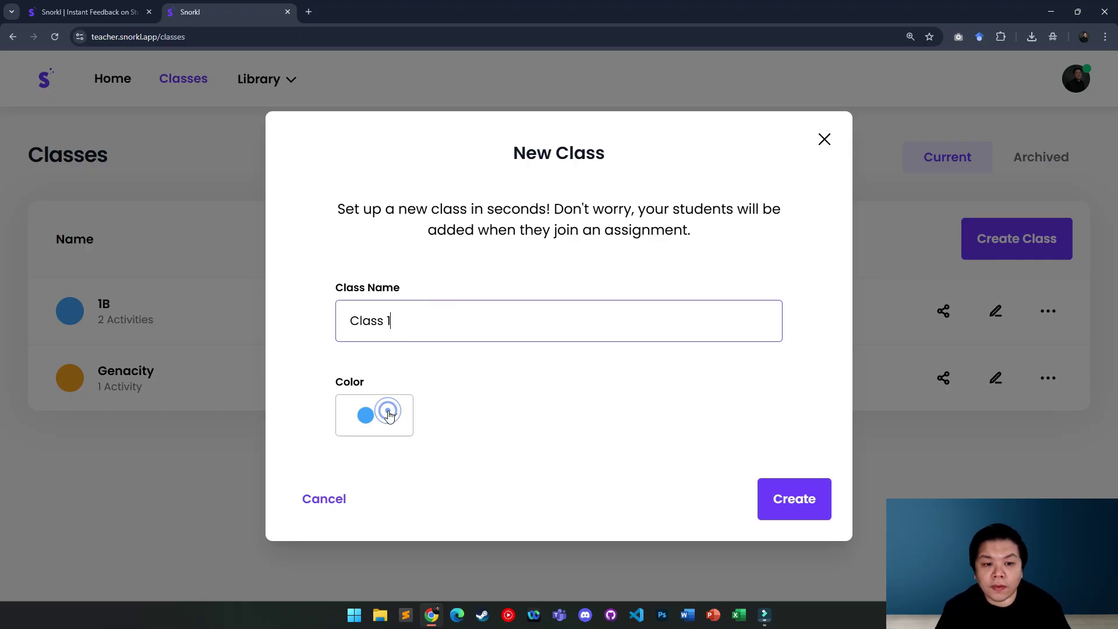
click(655, 407)
click(781, 502)
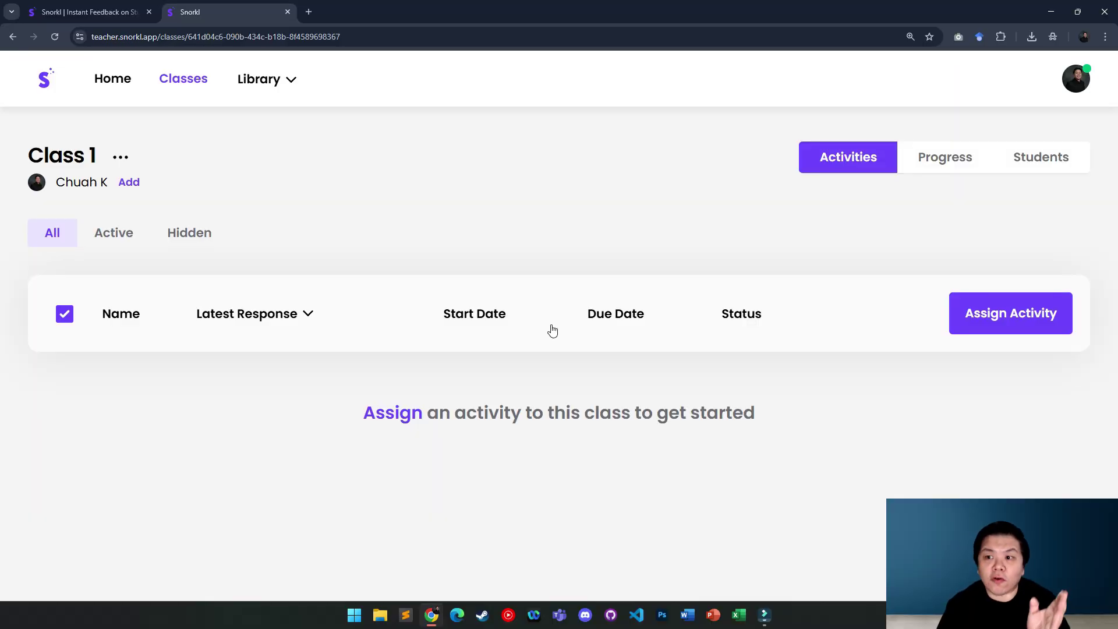
- Check Class 1's join code and join.snorkl.app address under Students, then return to Activities
click(1034, 167)
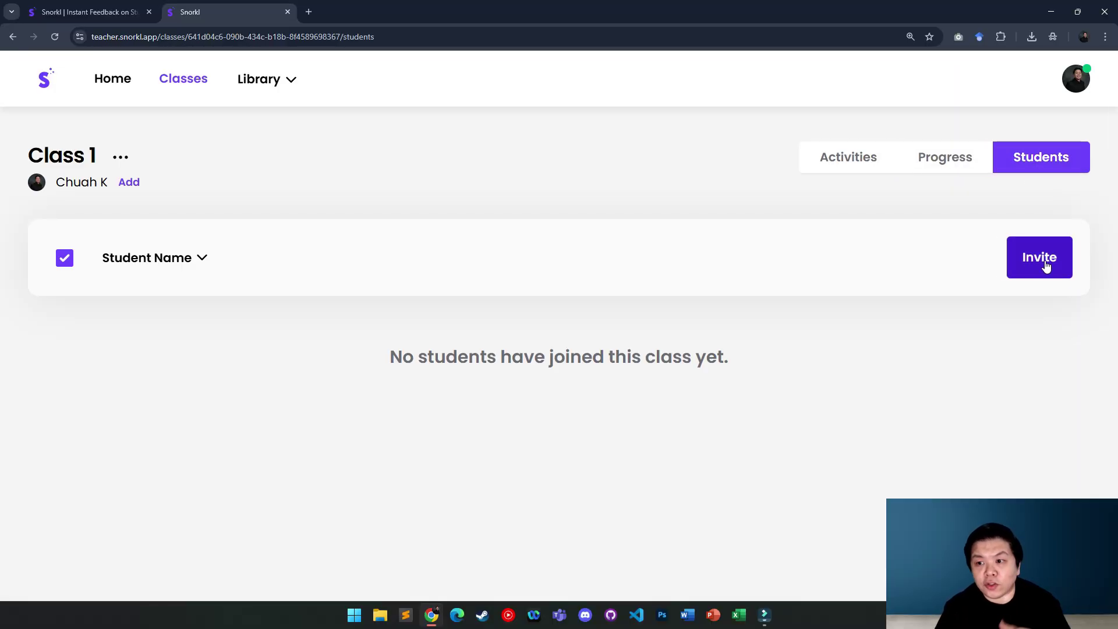
click(1042, 262)
drag(299, 351, 854, 352)
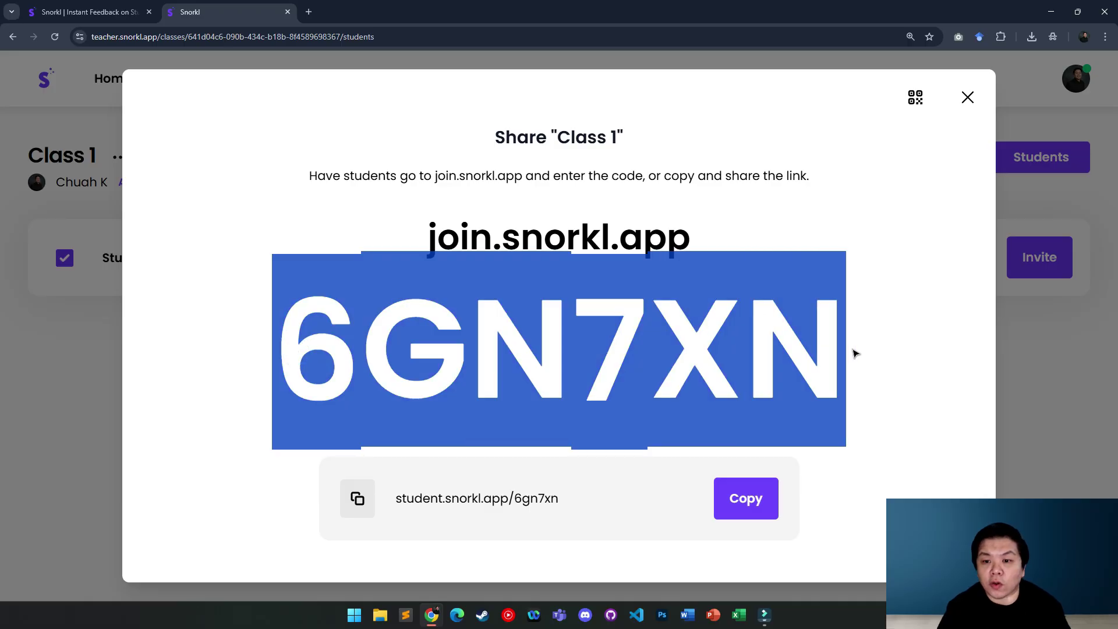
click(715, 363)
drag(438, 242, 738, 251)
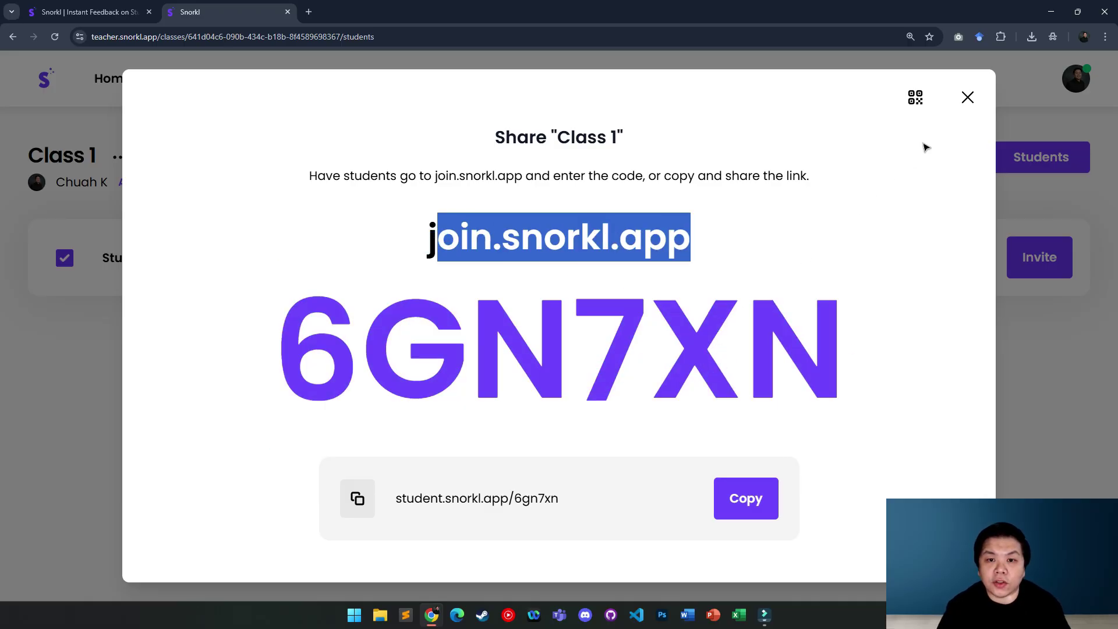
click(968, 97)
click(849, 166)
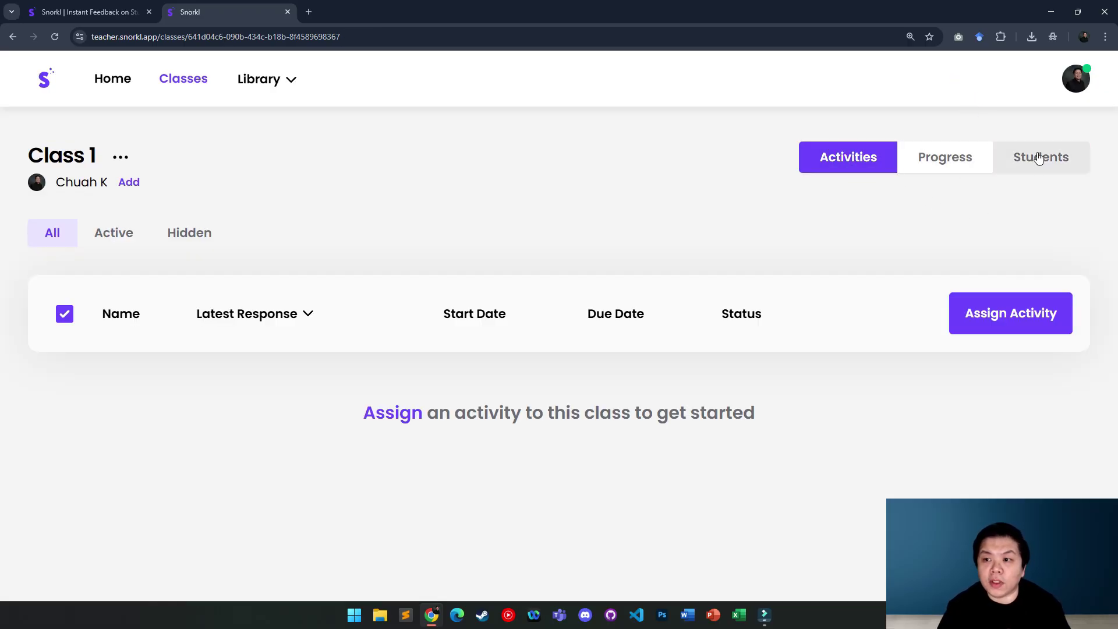
click(1048, 318)
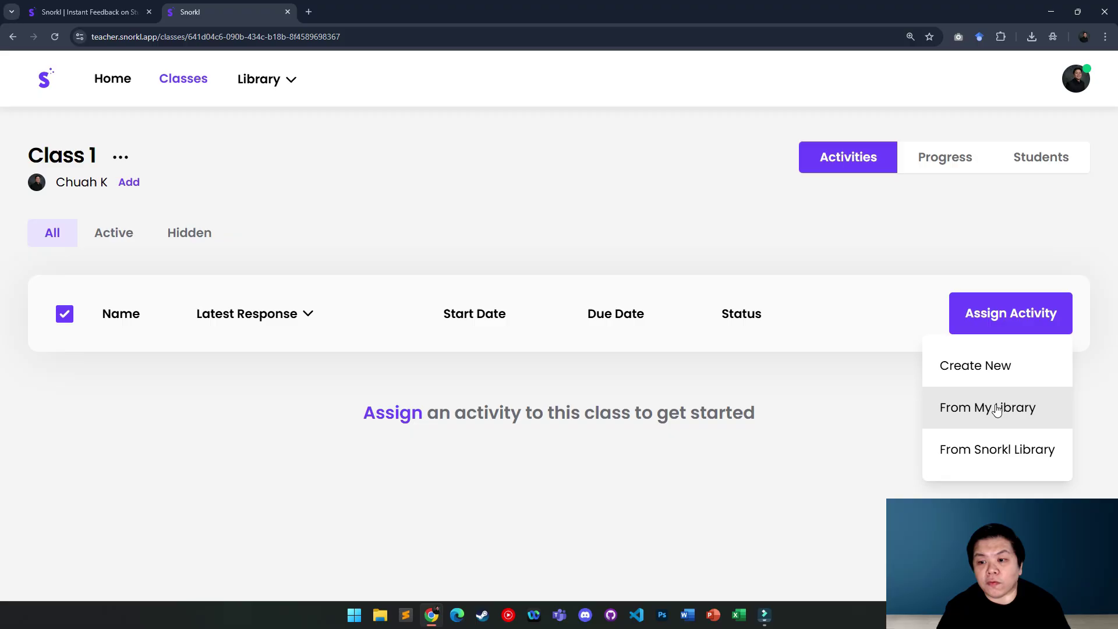
click(998, 450)
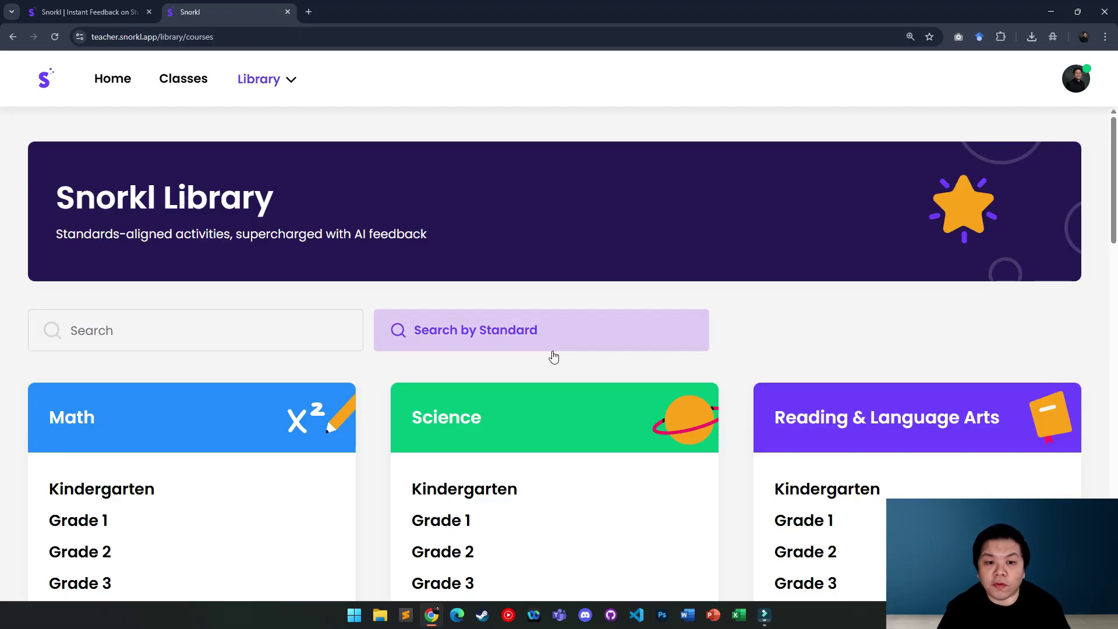
drag(56, 198, 369, 208)
scroll(744, 330, down, 10)
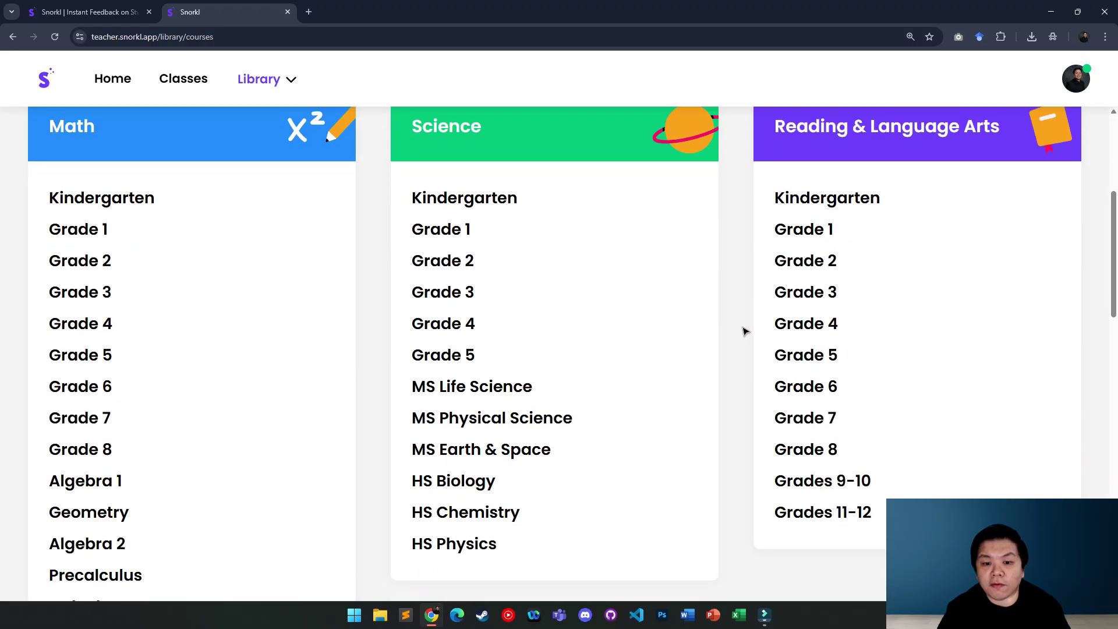
scroll(609, 428, down, 12)
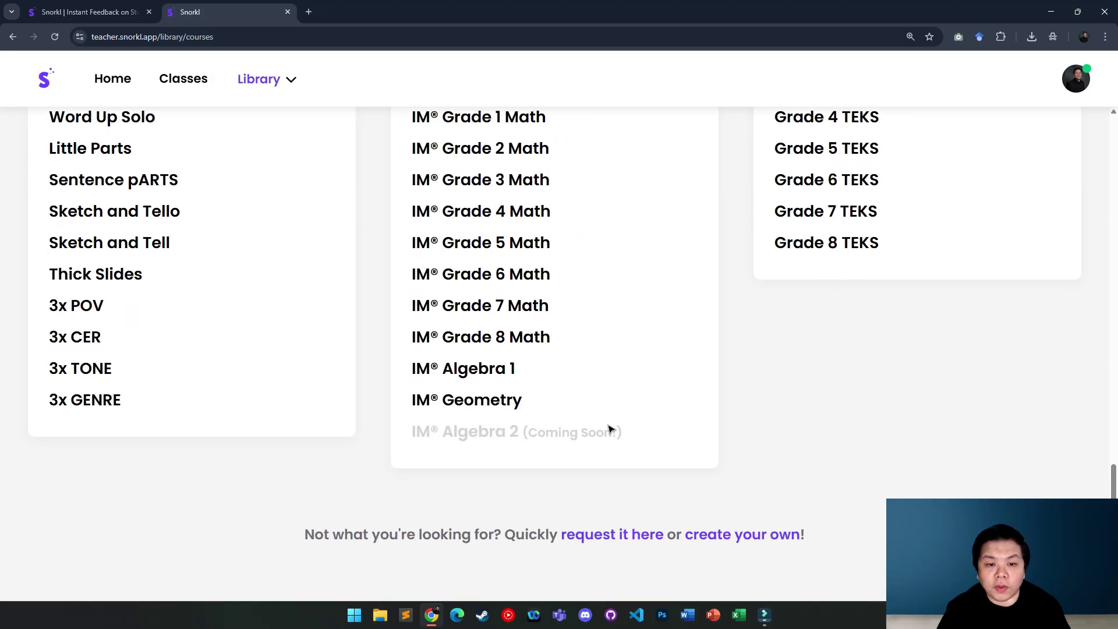
scroll(611, 429, up, 6)
scroll(609, 429, up, 18)
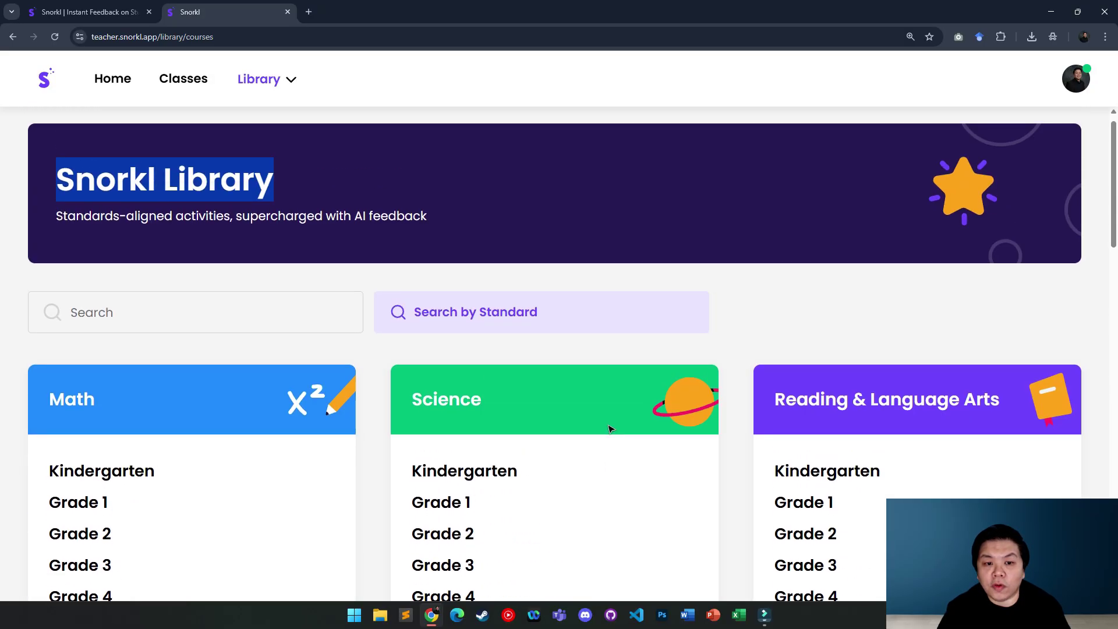
scroll(516, 322, down, 3)
scroll(599, 370, down, 5)
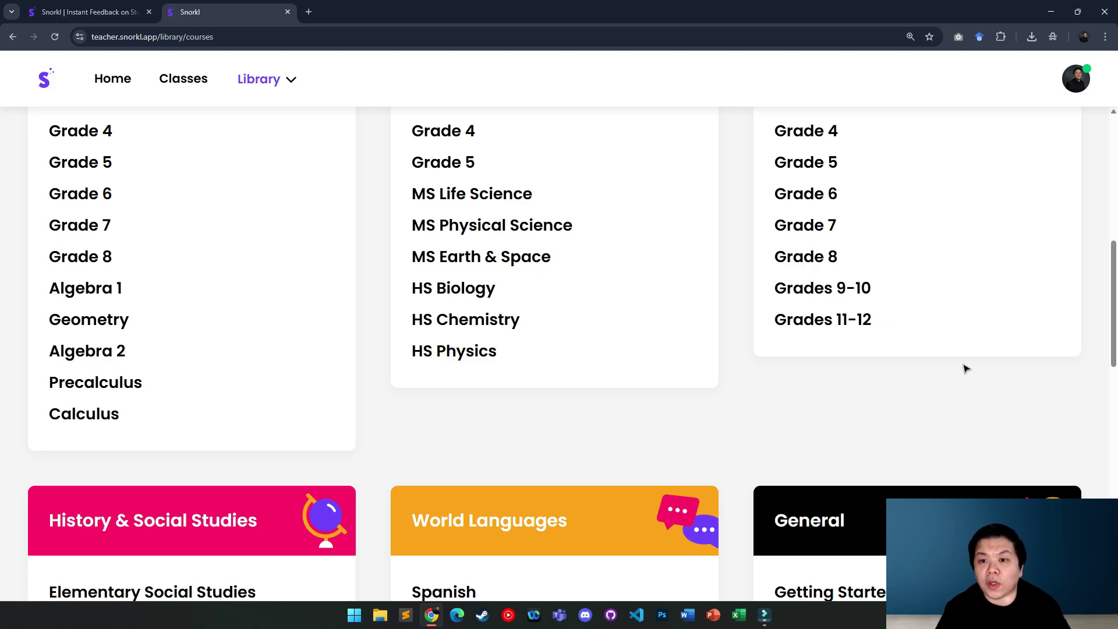
scroll(963, 367, up, 4)
scroll(914, 434, down, 12)
scroll(917, 434, up, 17)
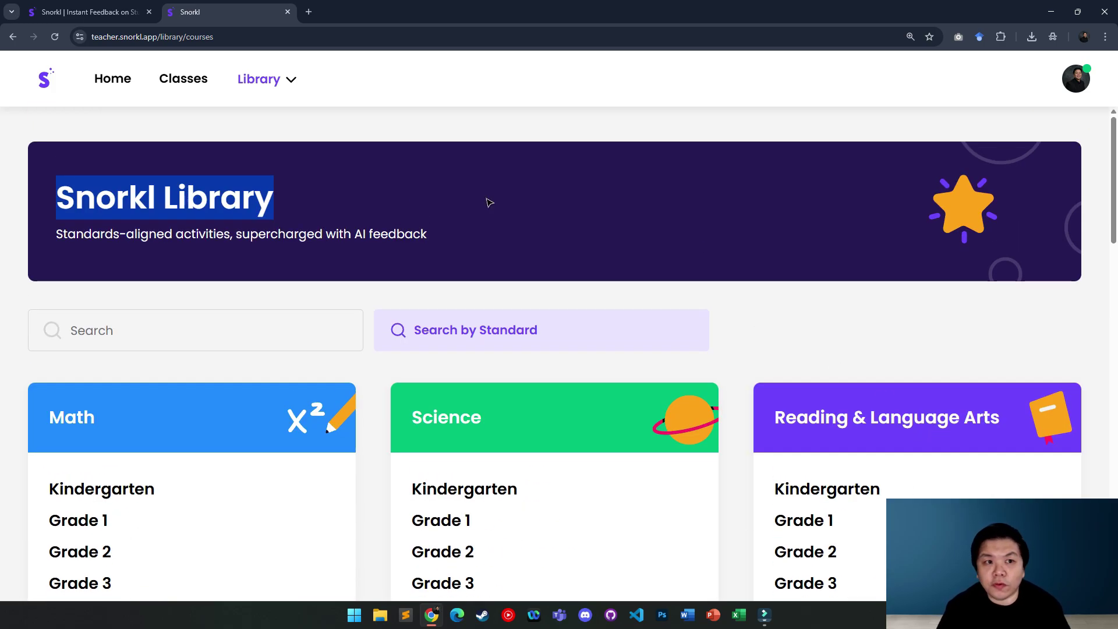
click(13, 36)
- Start a new Class 1 activity titled Activity 1 and scroll to the Student Response Type options
click(1021, 325)
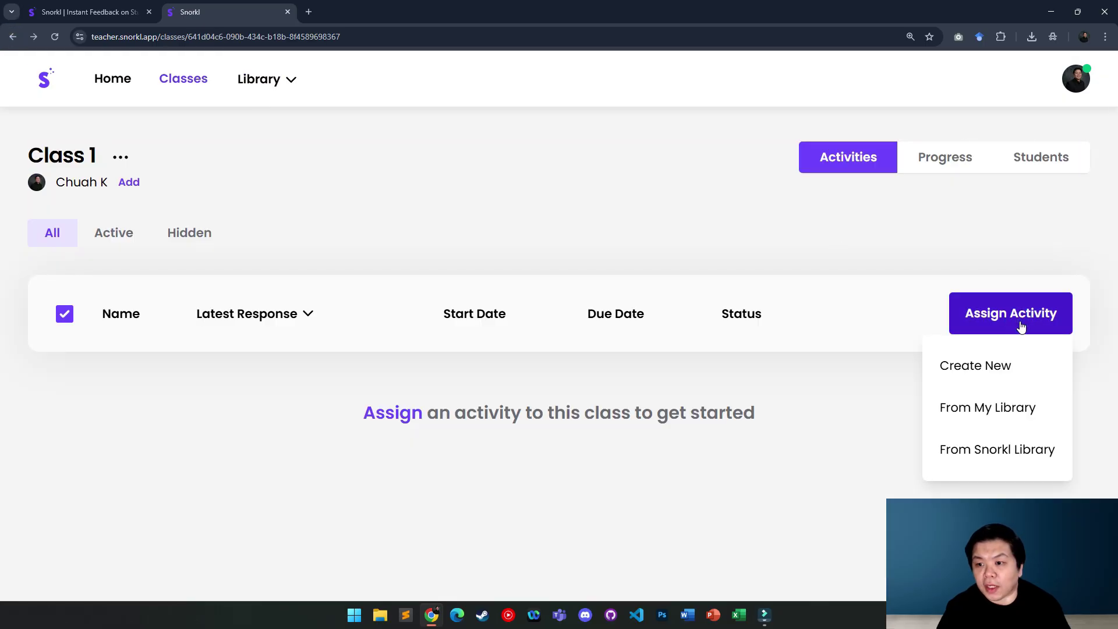
click(1007, 374)
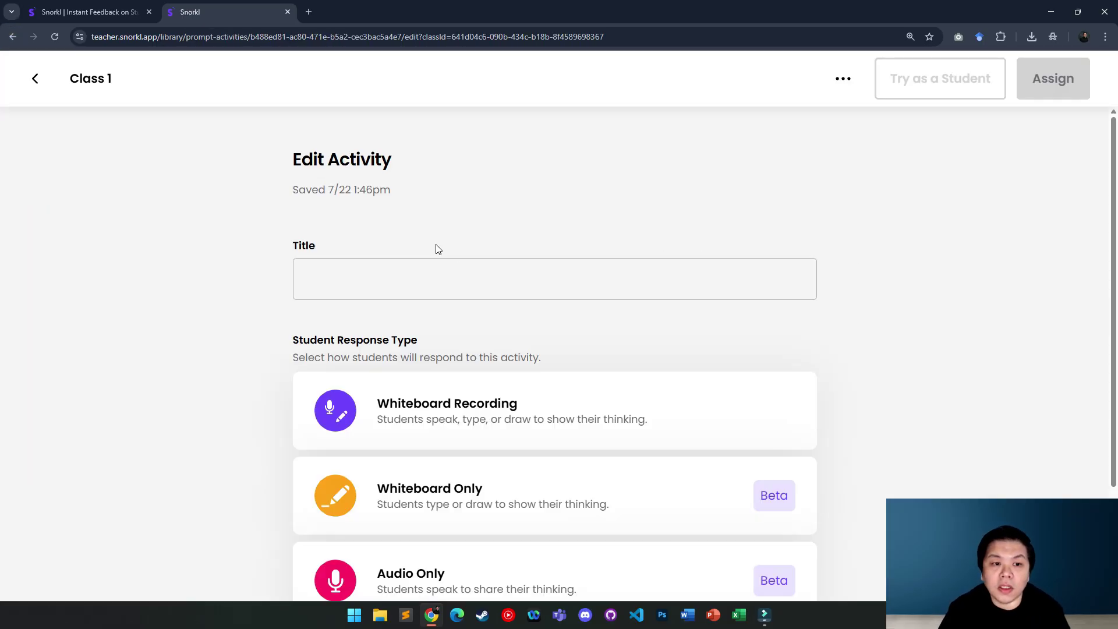
click(421, 273)
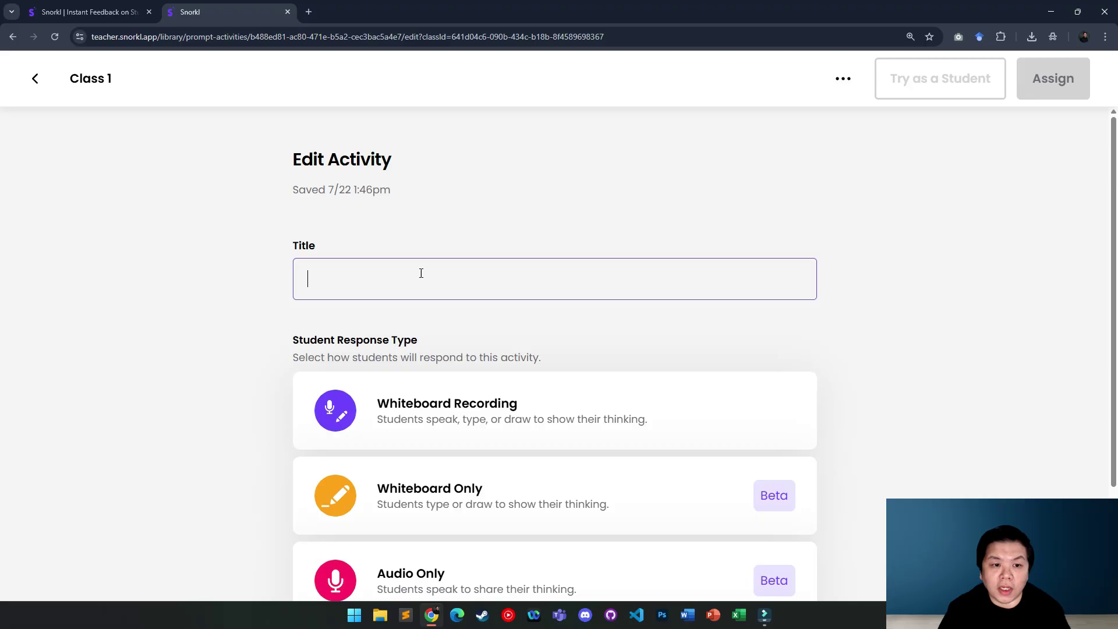
text(Ac)
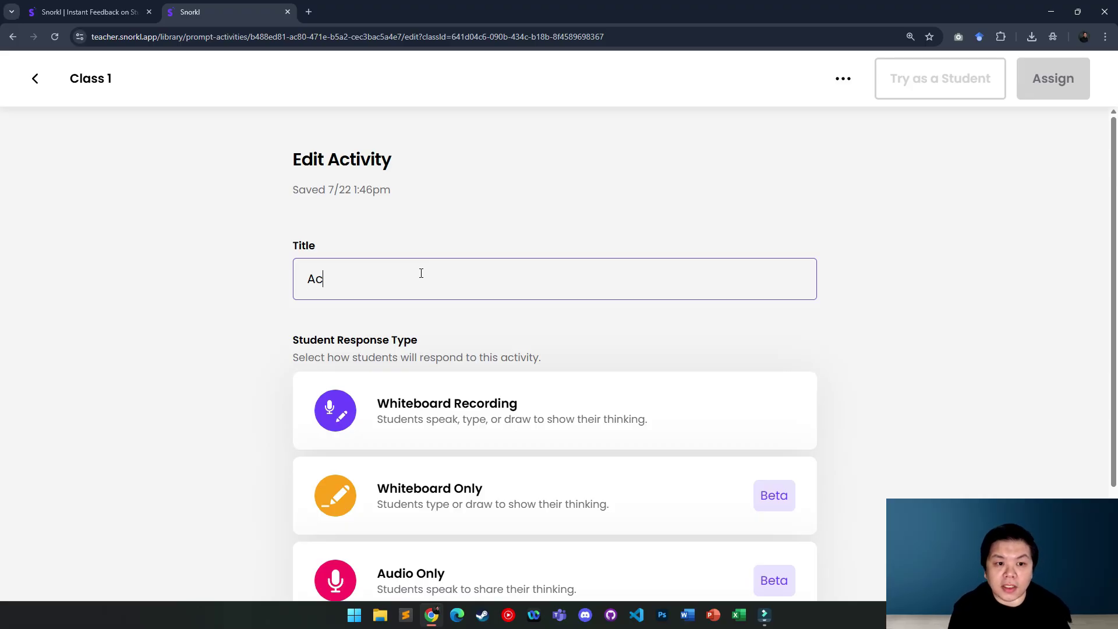
text(tivity 1)
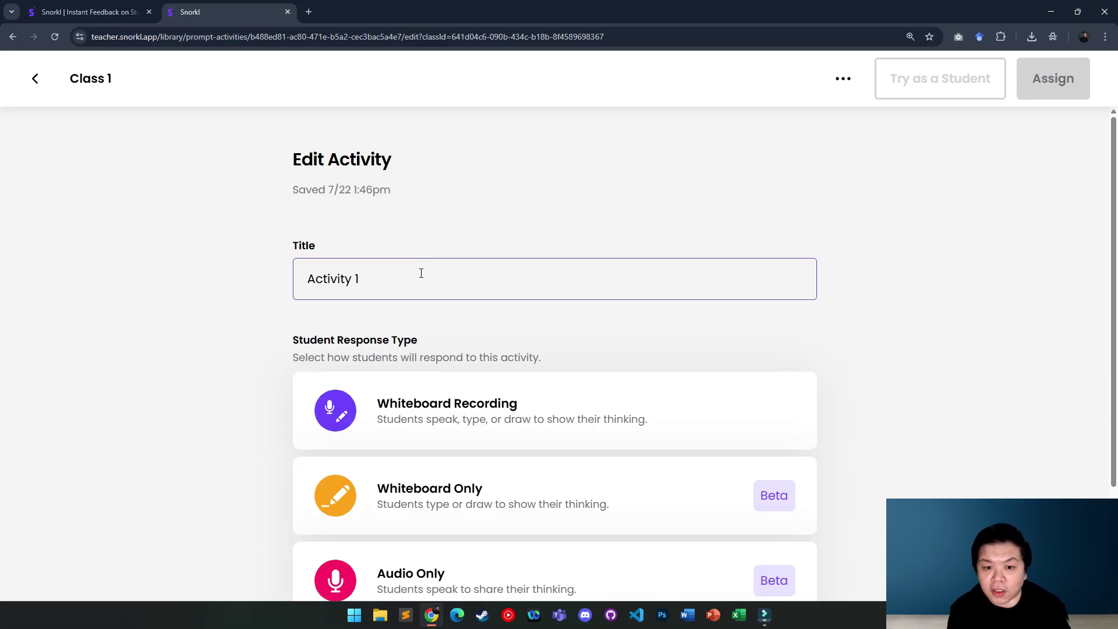
scroll(421, 274, down, 2)
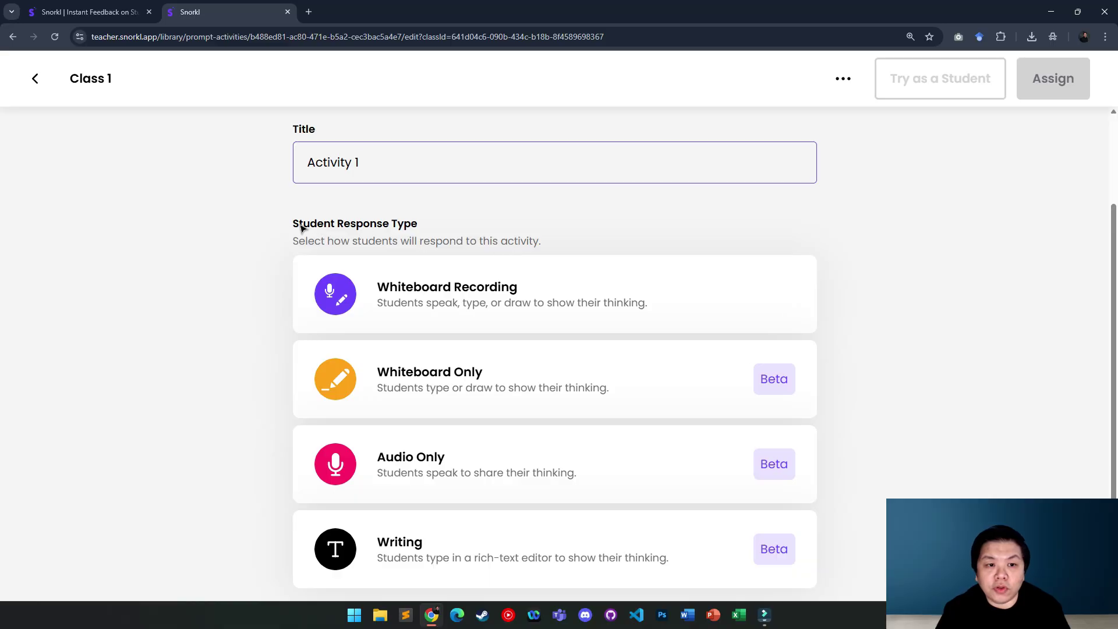
drag(301, 228, 452, 233)
click(590, 234)
scroll(958, 223, down, 1)
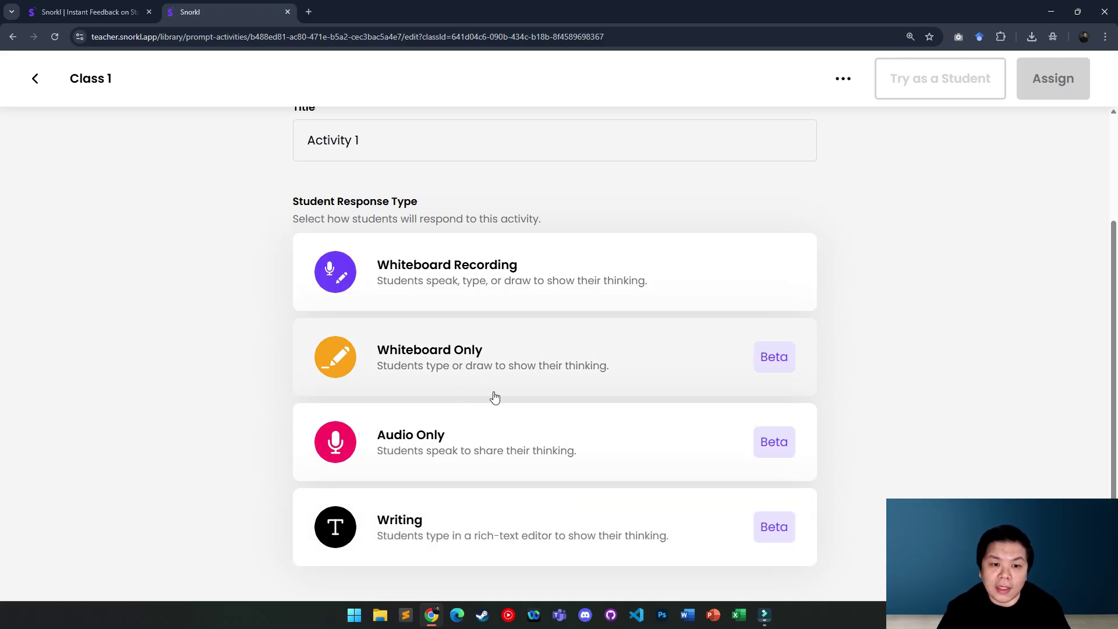
- Choose Whiteboard Recording and add the text 'Decide what is the best option when it comes to using AI for writing. Give 2 points.'
click(479, 284)
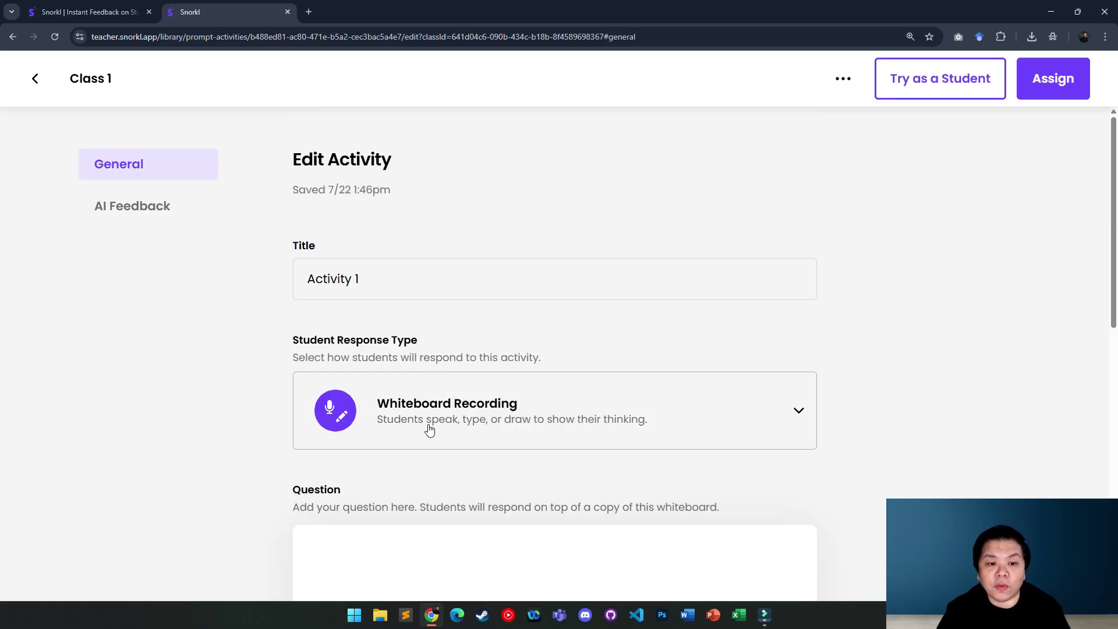
scroll(509, 412, down, 4)
click(434, 360)
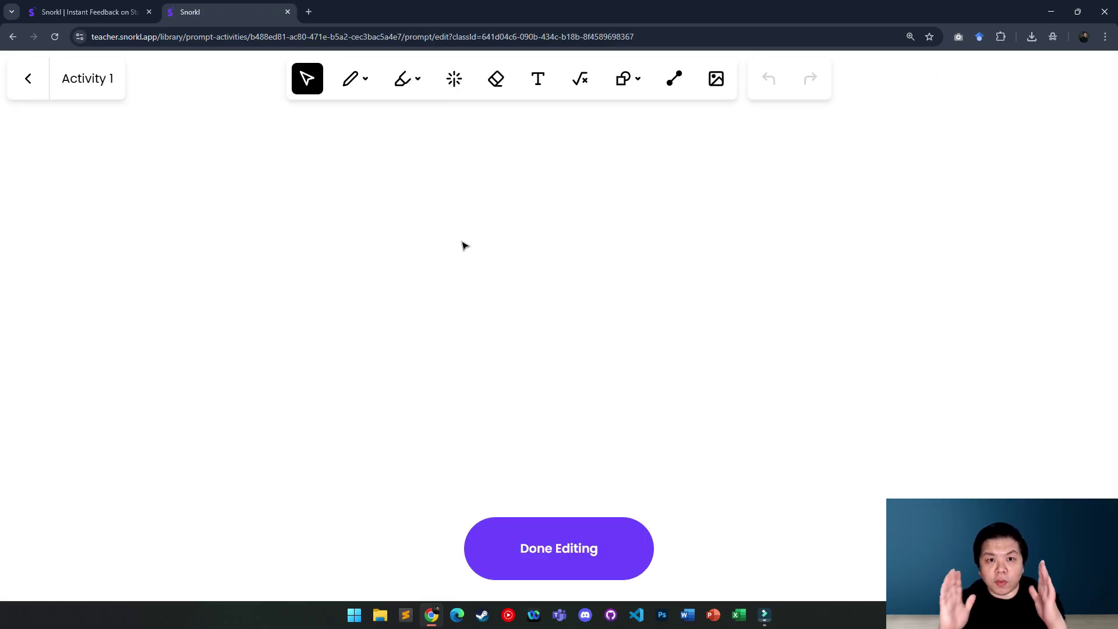
click(541, 80)
click(526, 212)
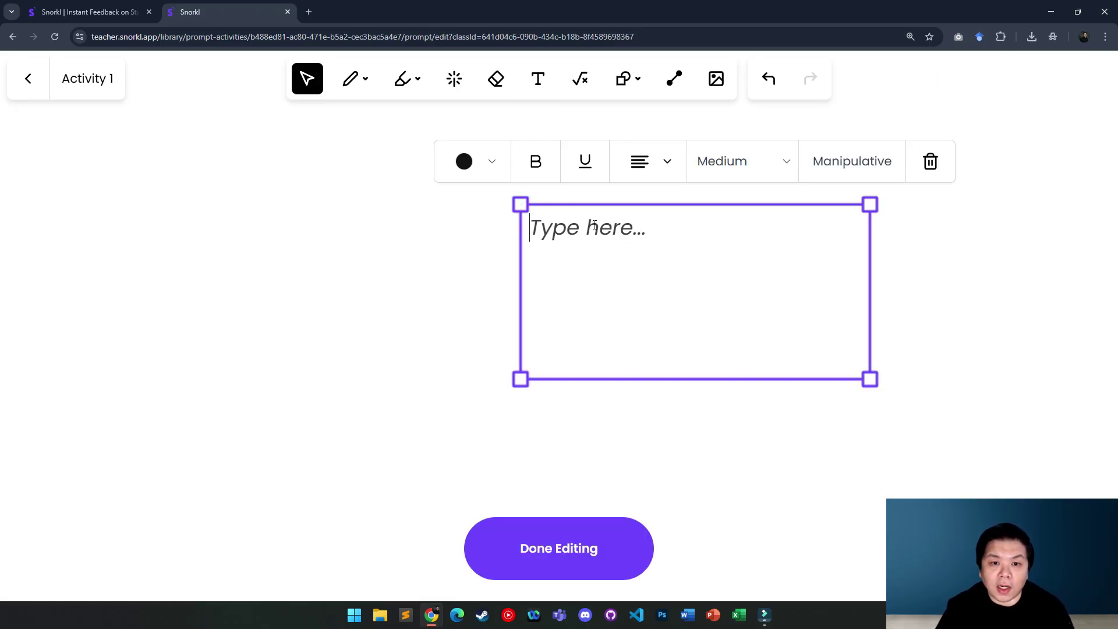
text(Decid)
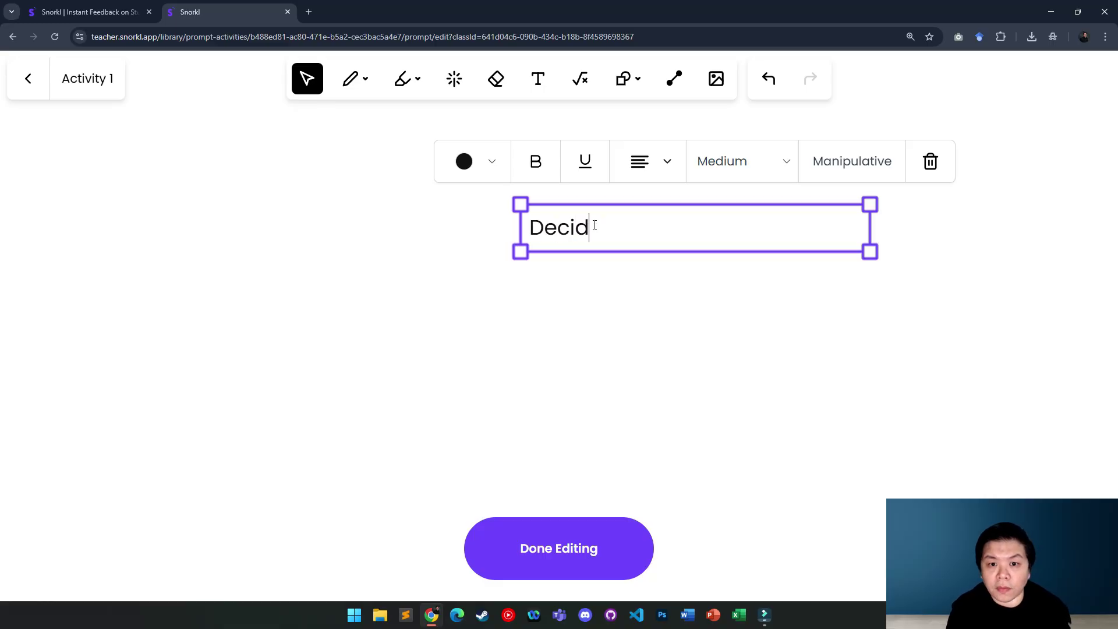
text(e what is the b)
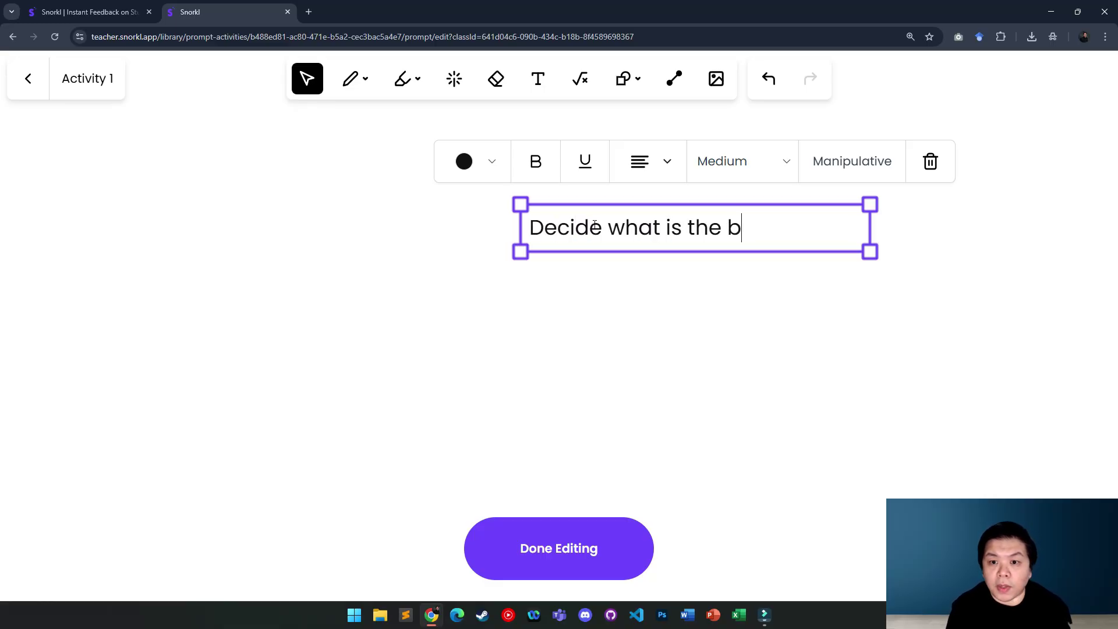
text(est option)
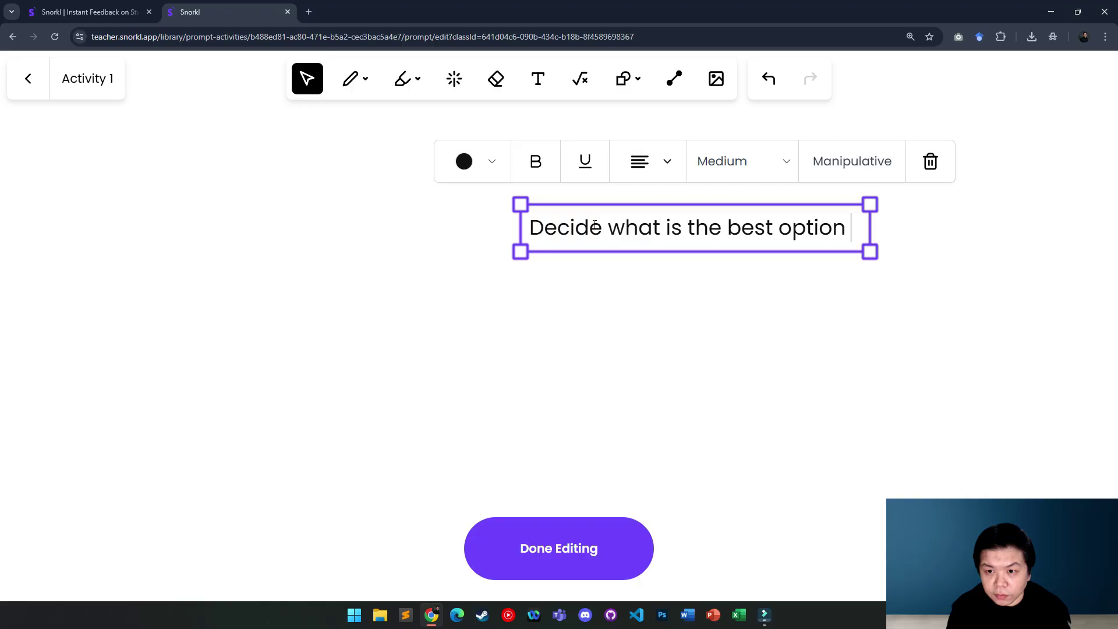
text( when it comes to )
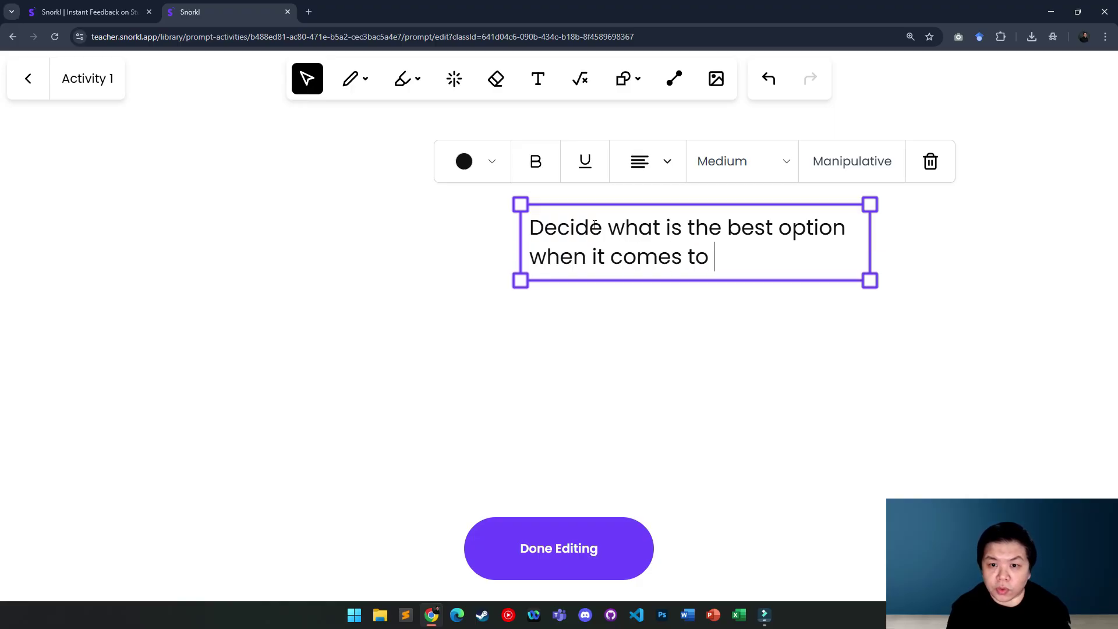
text(usi)
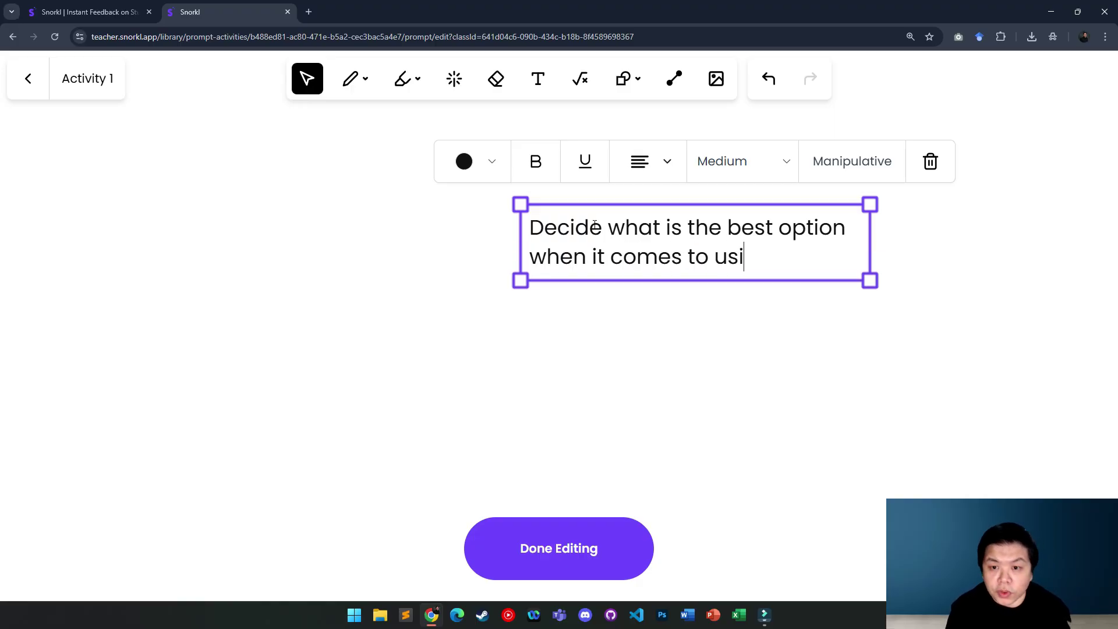
text(ng AI for writing)
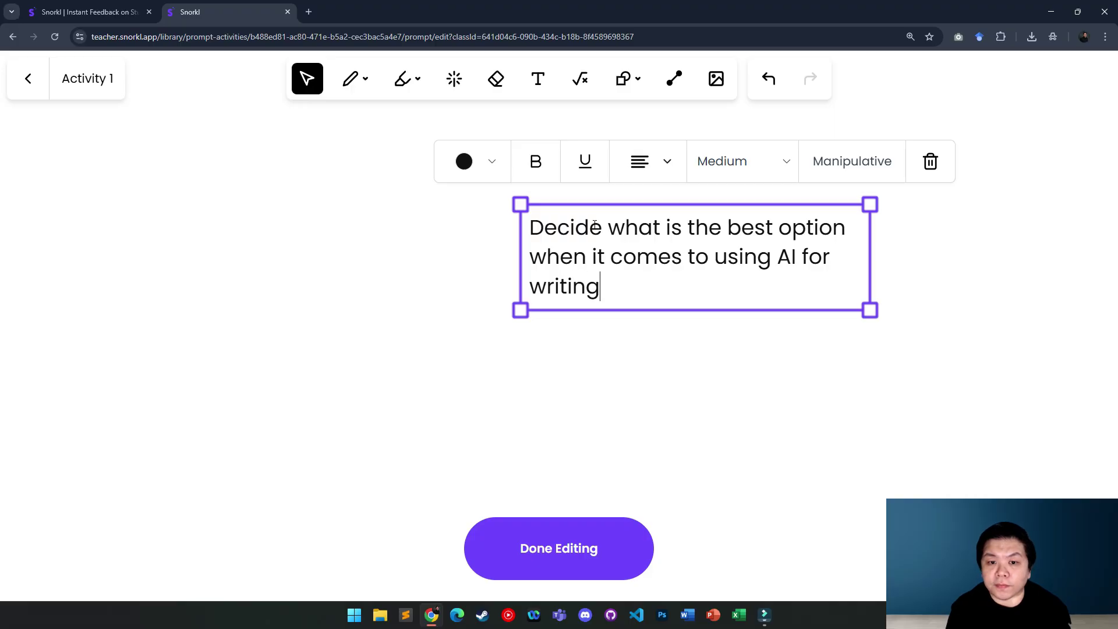
text(. Give 2 po)
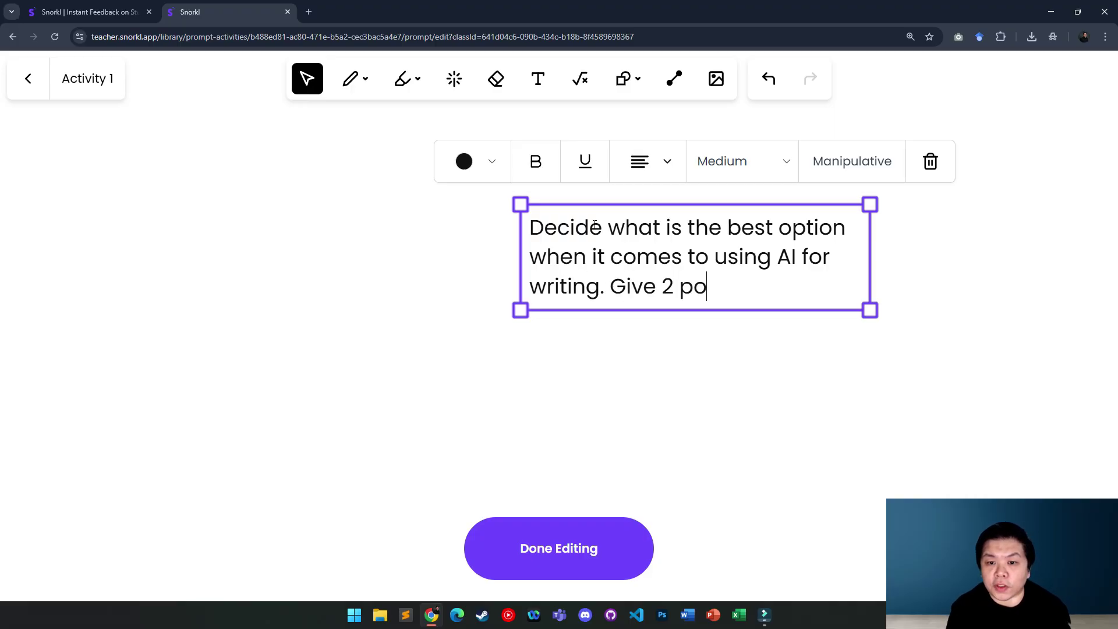
text(ints.)
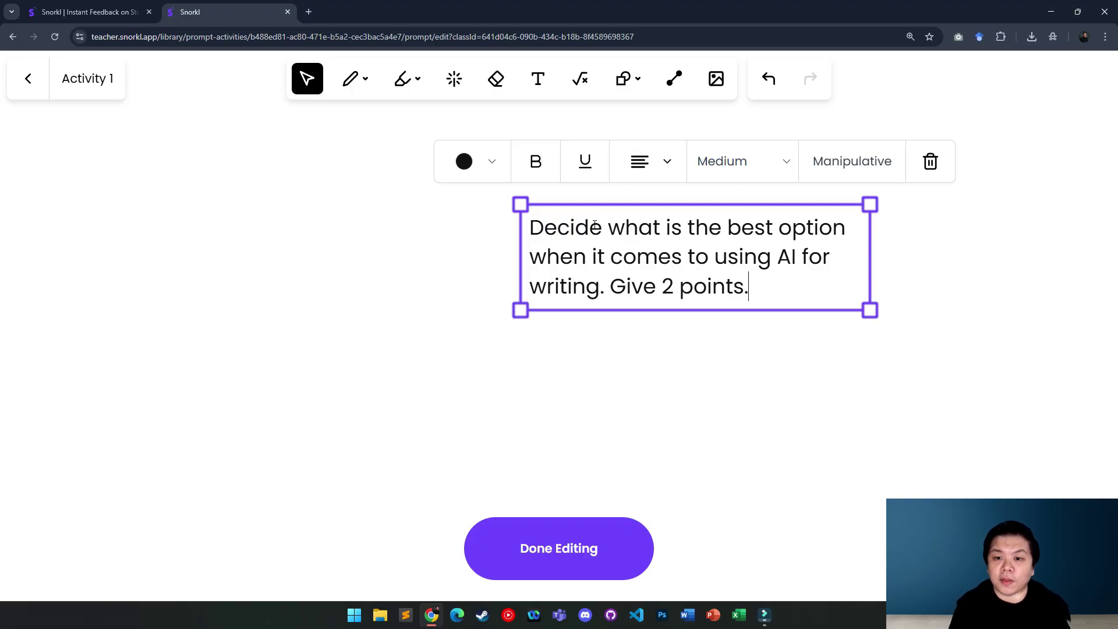
click(807, 344)
- Move the question text to the upper left, widen its box, and finish editing the whiteboard
drag(704, 256, 380, 169)
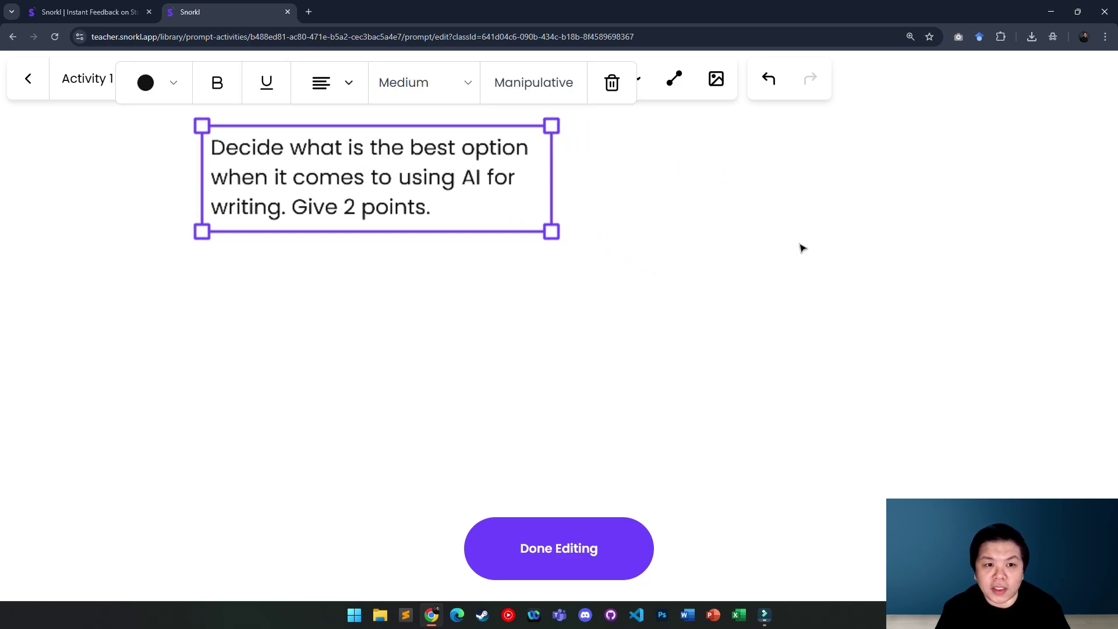
click(801, 248)
click(523, 178)
drag(551, 231, 706, 249)
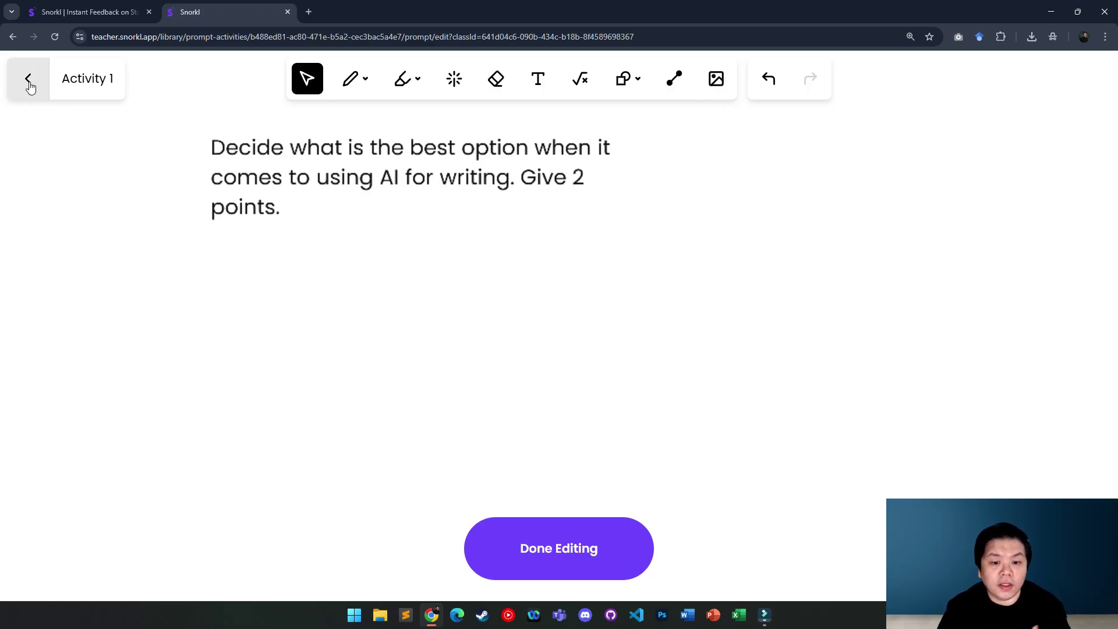
click(517, 544)
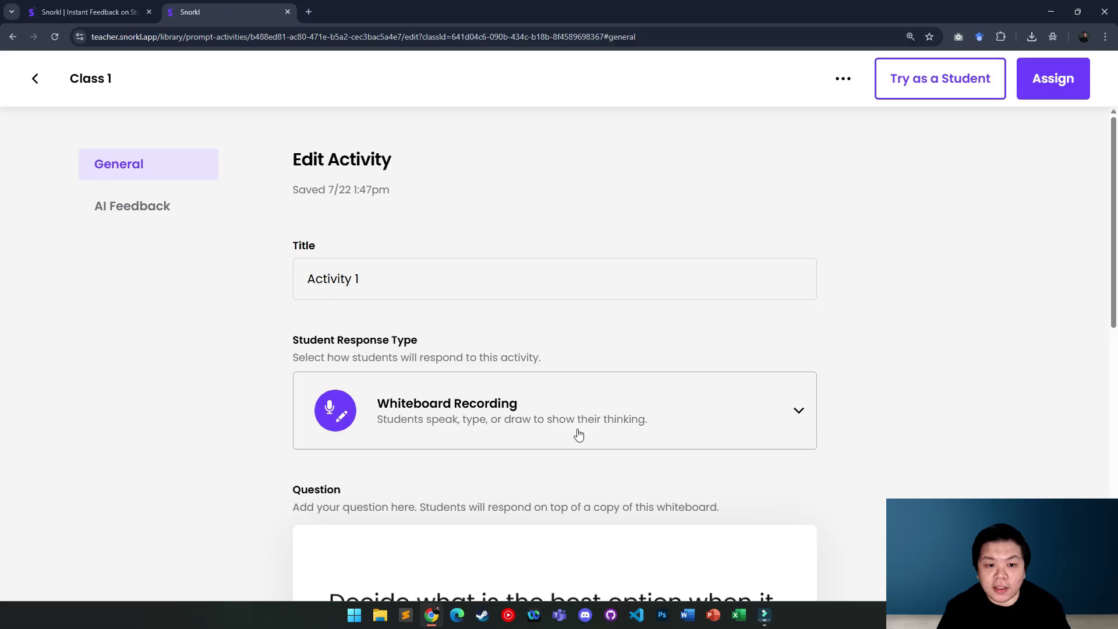
scroll(578, 434, down, 5)
- Enter the instructions 'Based on the prompt given, please write your response and explain verbally.'
scroll(431, 355, down, 4)
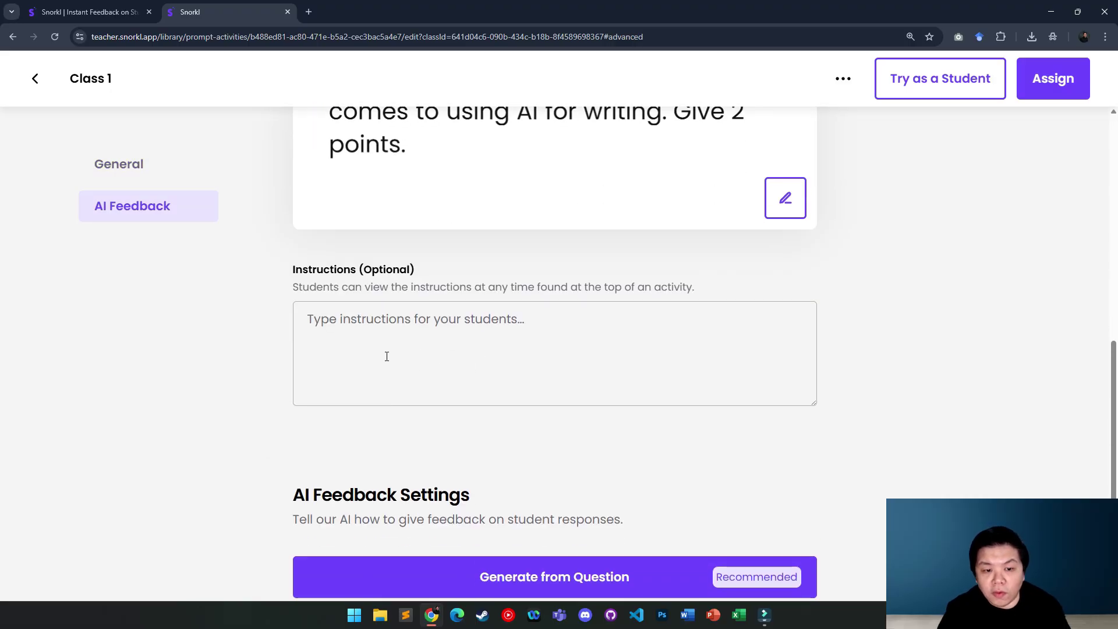
click(380, 344)
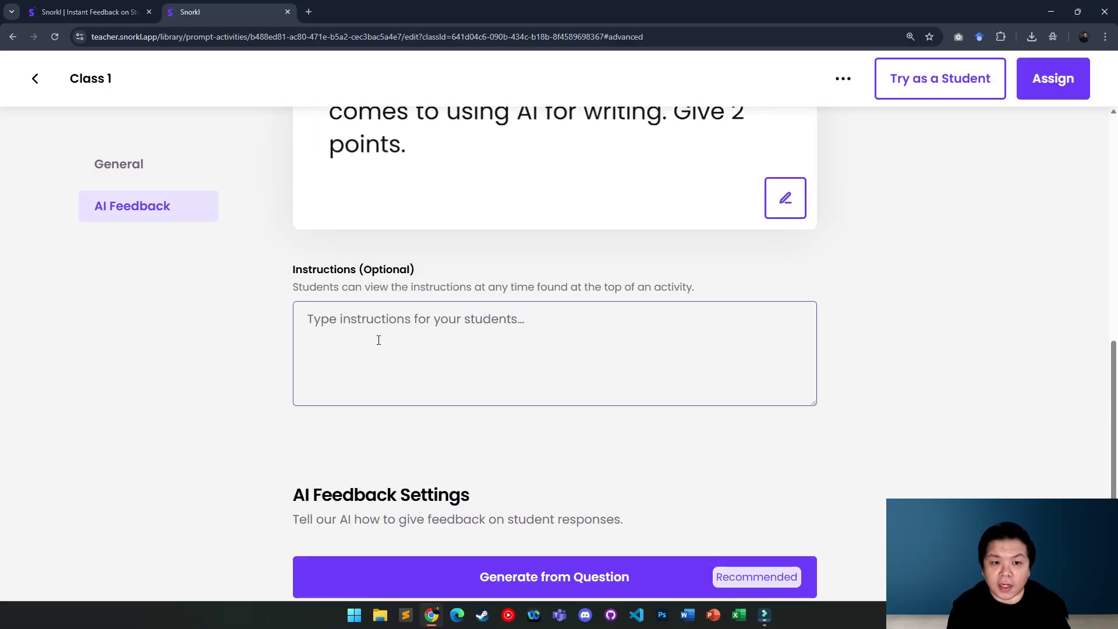
text(Based o)
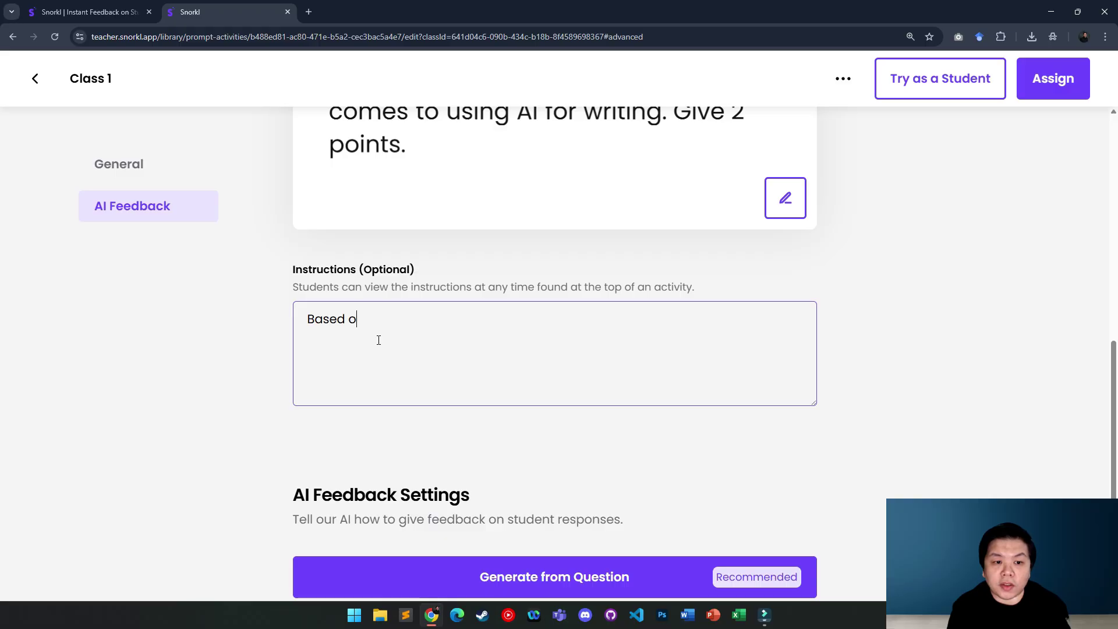
text(n the prompt given, )
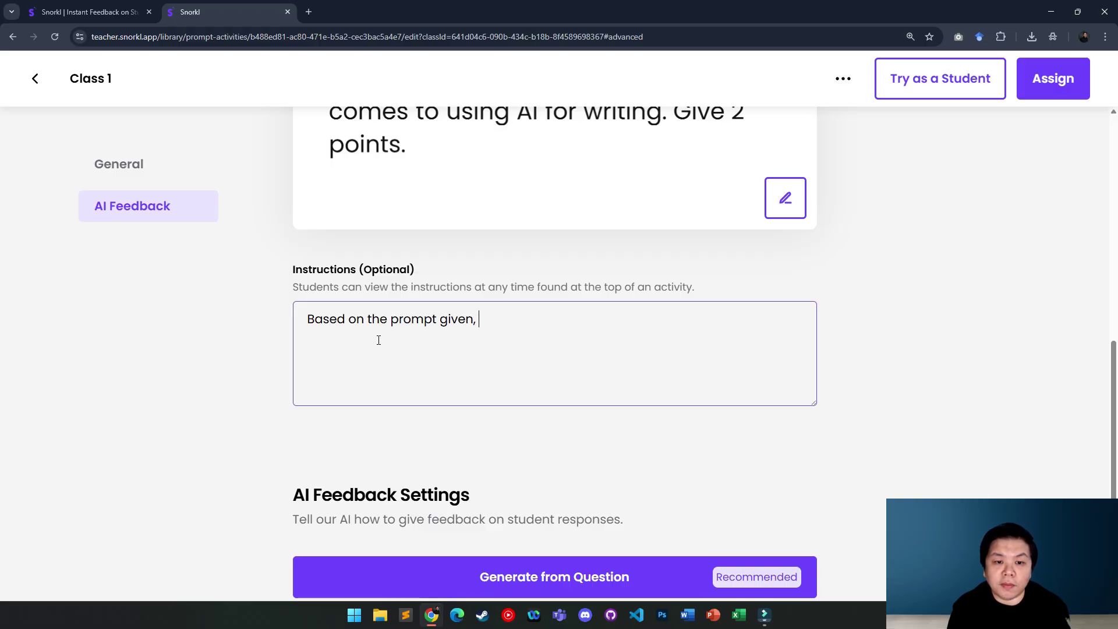
text(please write you)
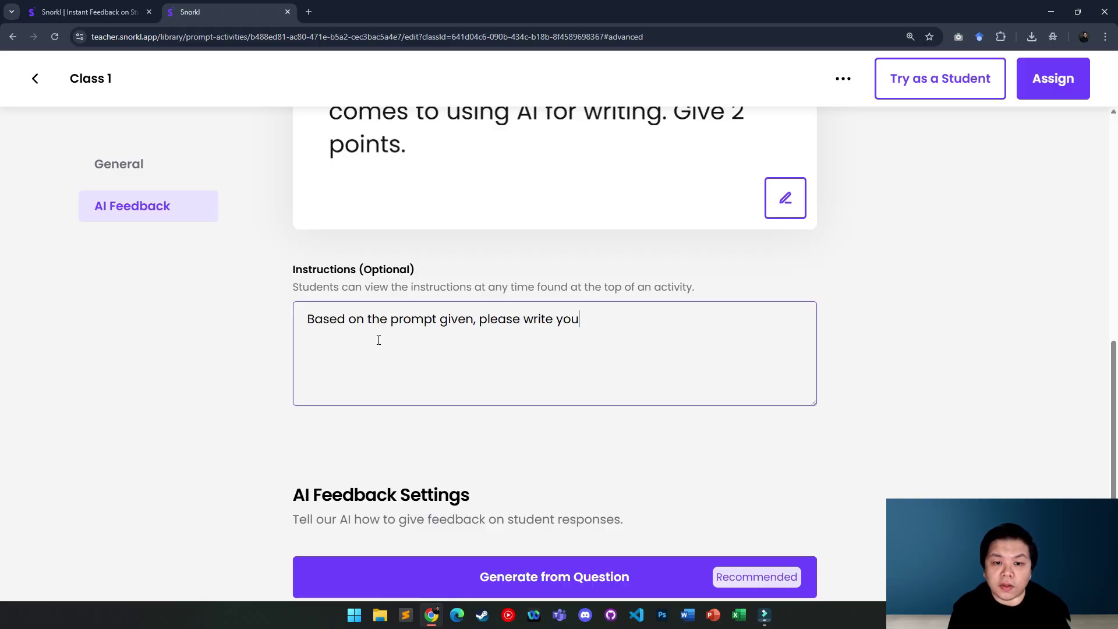
text(r response and e)
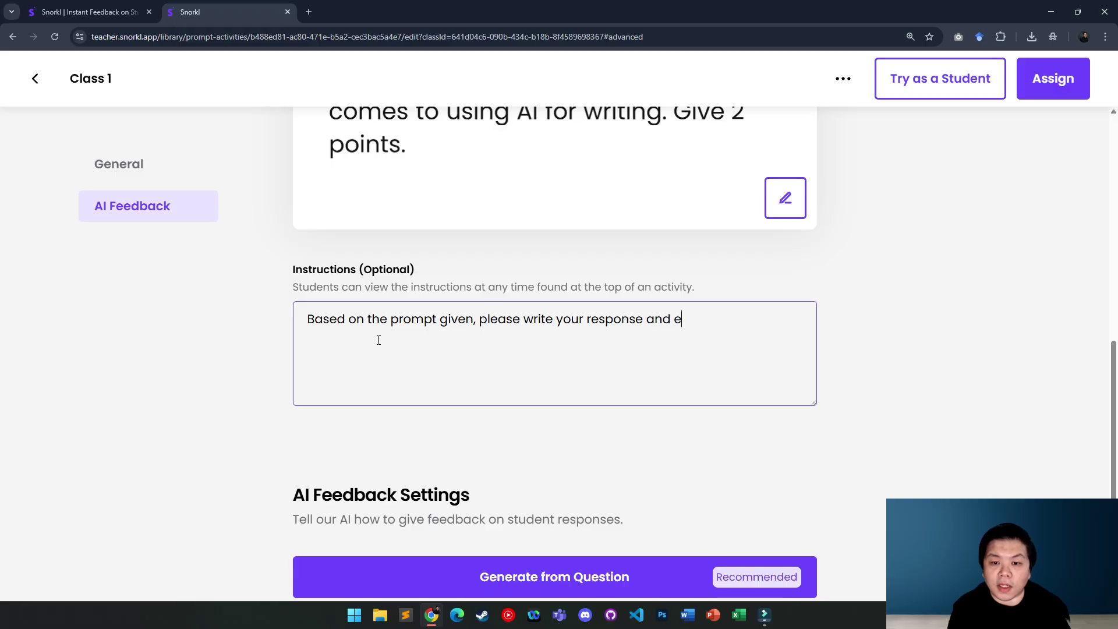
text(xplain ver)
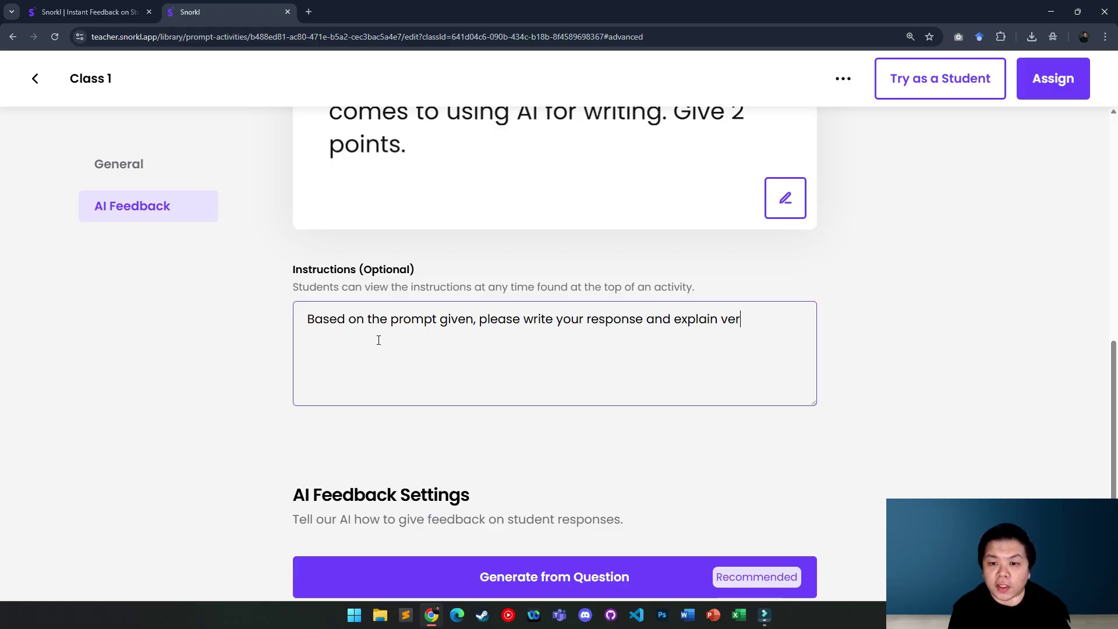
text(bally.)
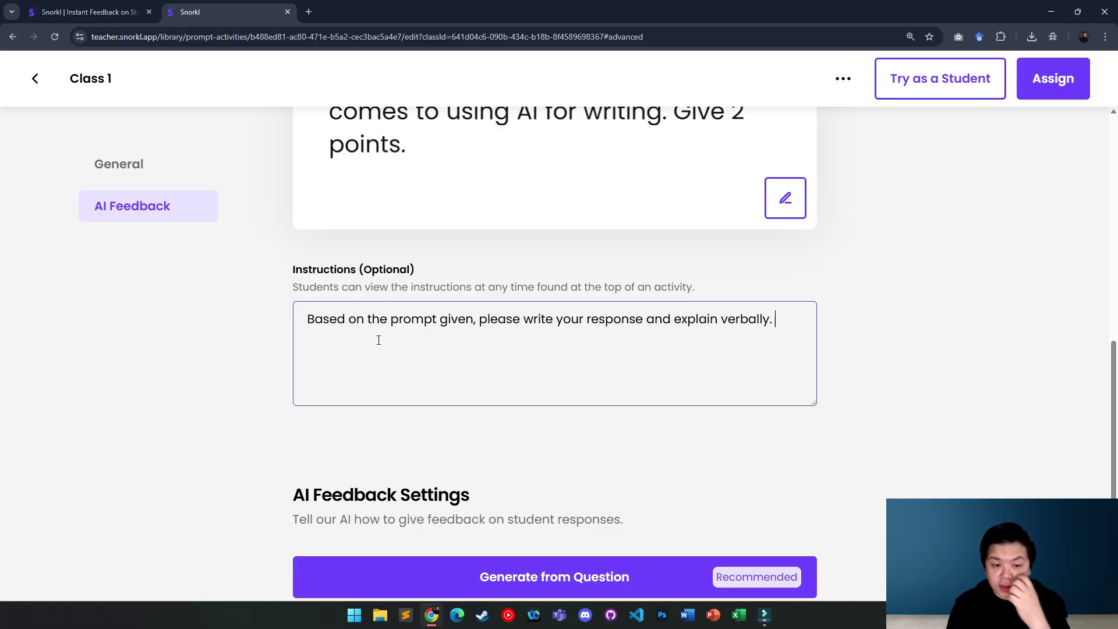
scroll(520, 335, down, 1)
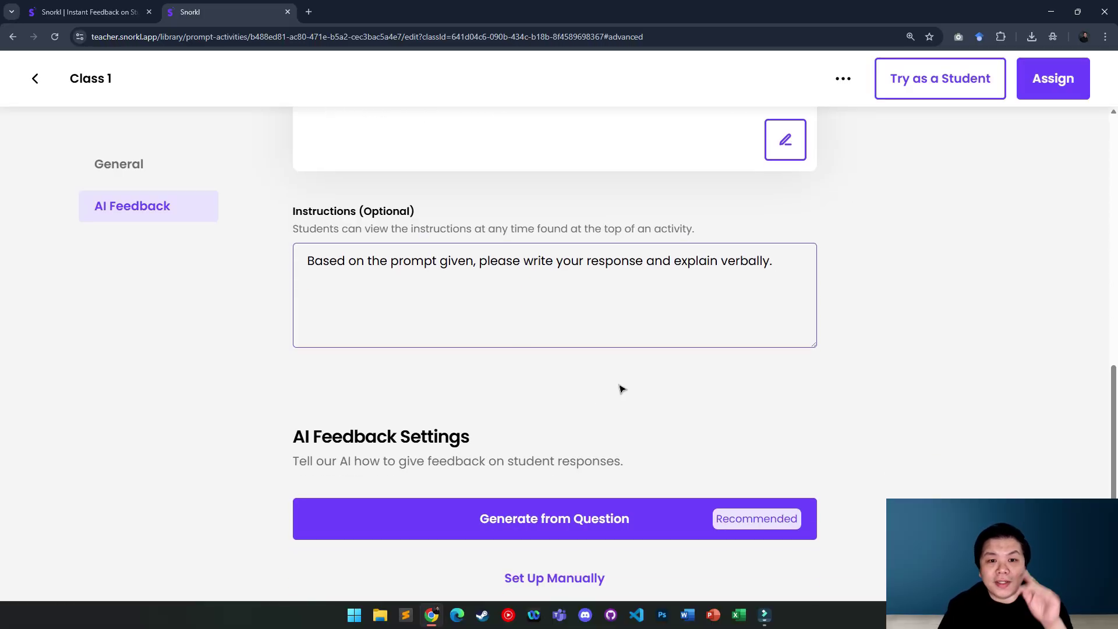
scroll(641, 389, down, 1)
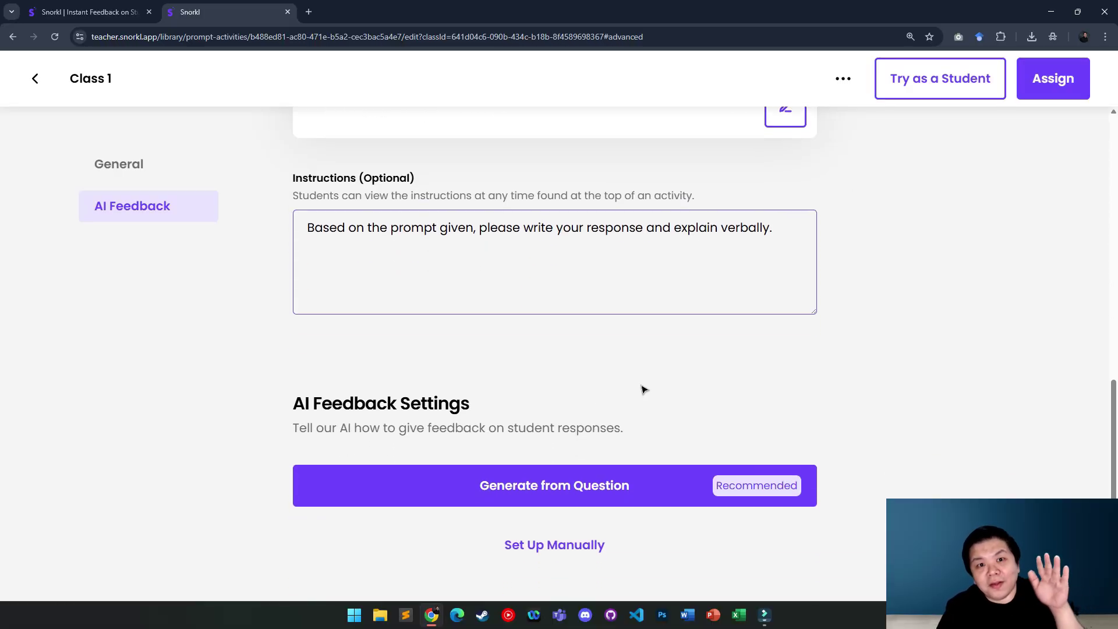
- Generate AI feedback settings from the question, accept them, and review the Answer/Criteria rubric text
click(594, 494)
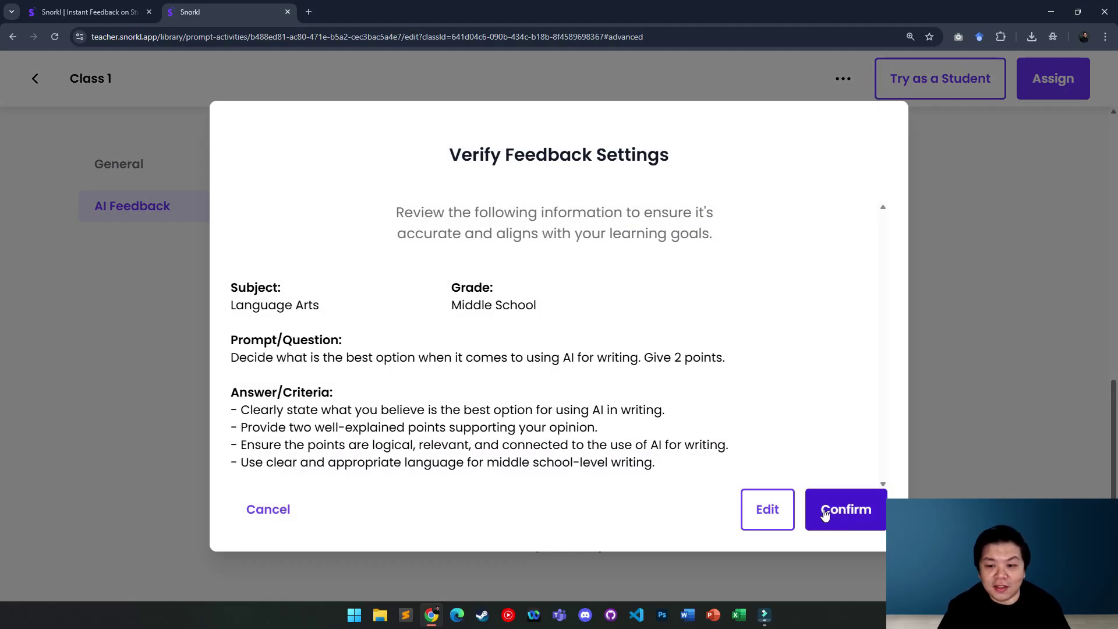
click(770, 522)
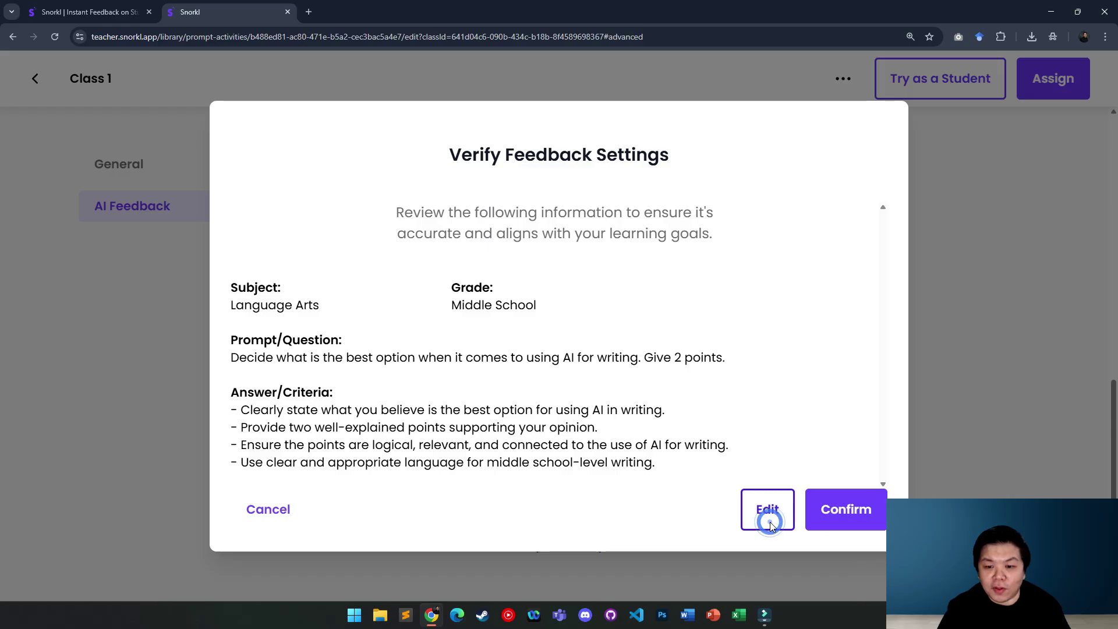
scroll(483, 302, down, 3)
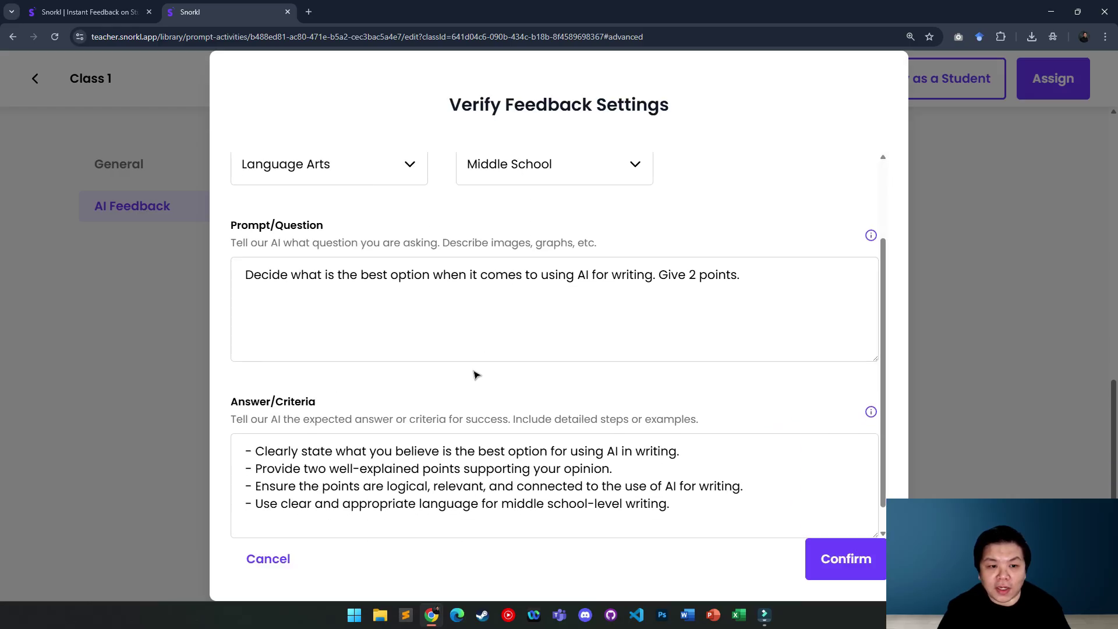
click(837, 568)
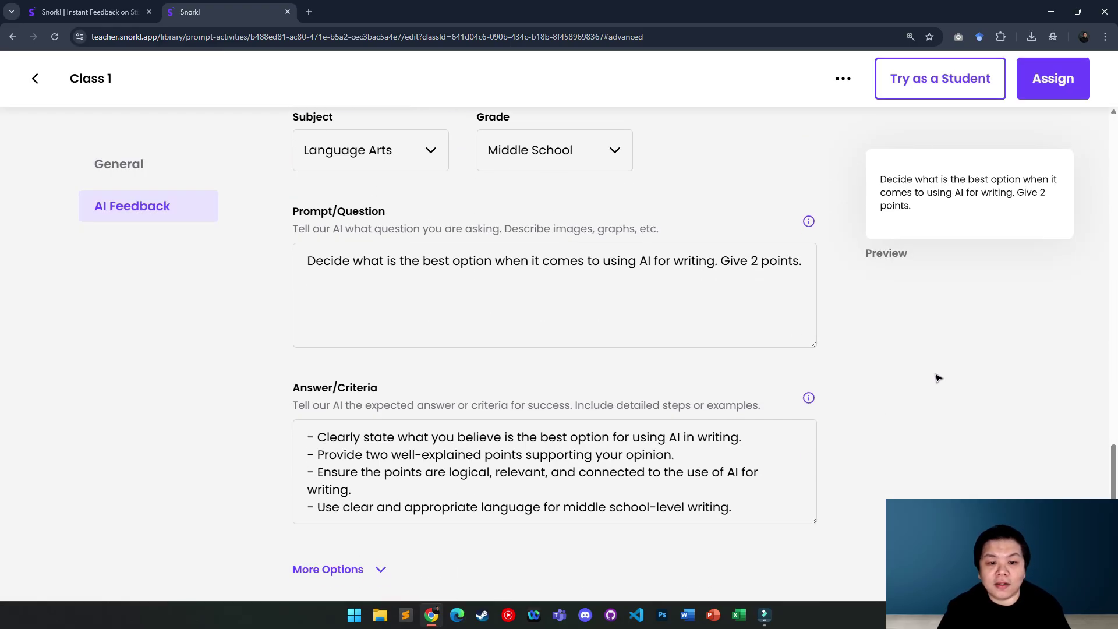
mouse_move(310, 424)
mouse_down()
mouse_move(750, 499)
mouse_move(307, 421)
mouse_up()
click(751, 498)
click(454, 438)
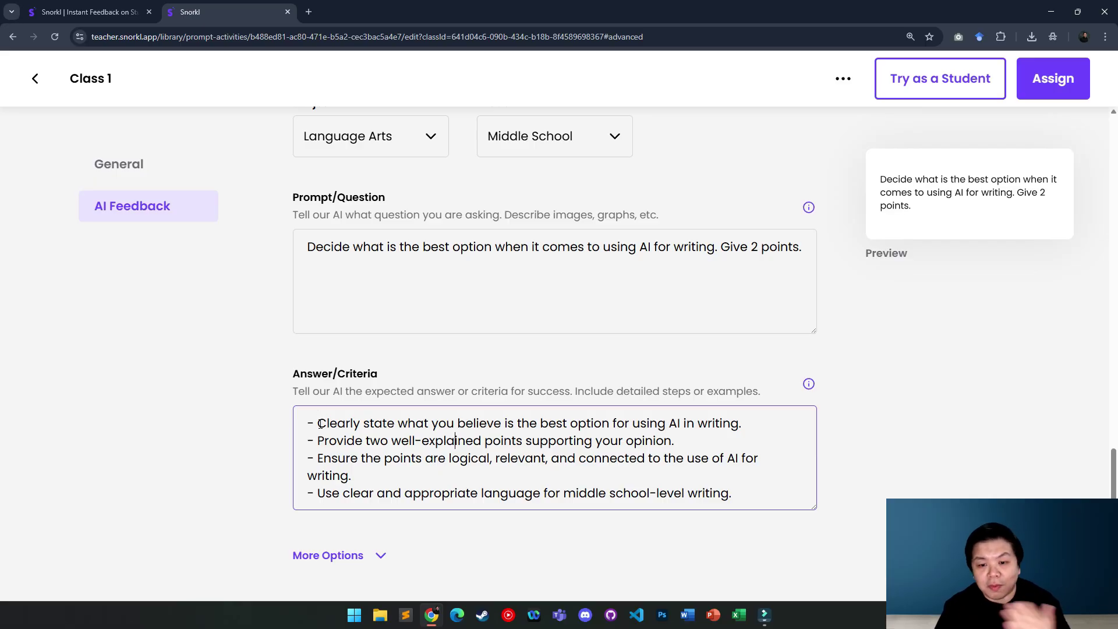
drag(321, 423, 725, 494)
- Keep AI Feedback to Students On (Auto-Approve) with the default feedback language unchanged
click(726, 494)
scroll(645, 443, up, 4)
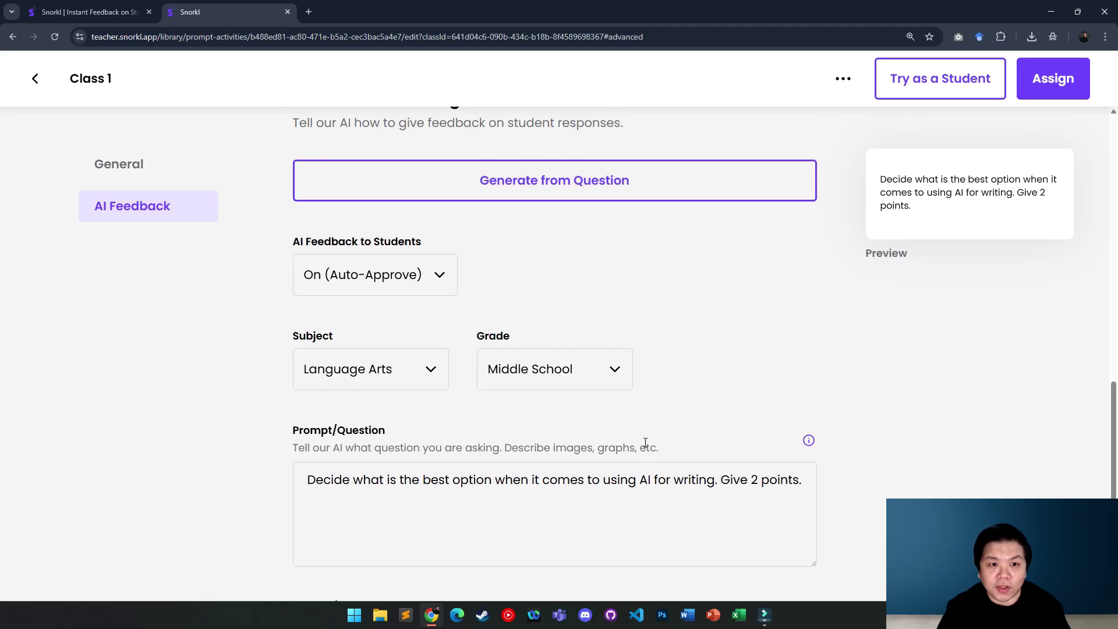
click(375, 282)
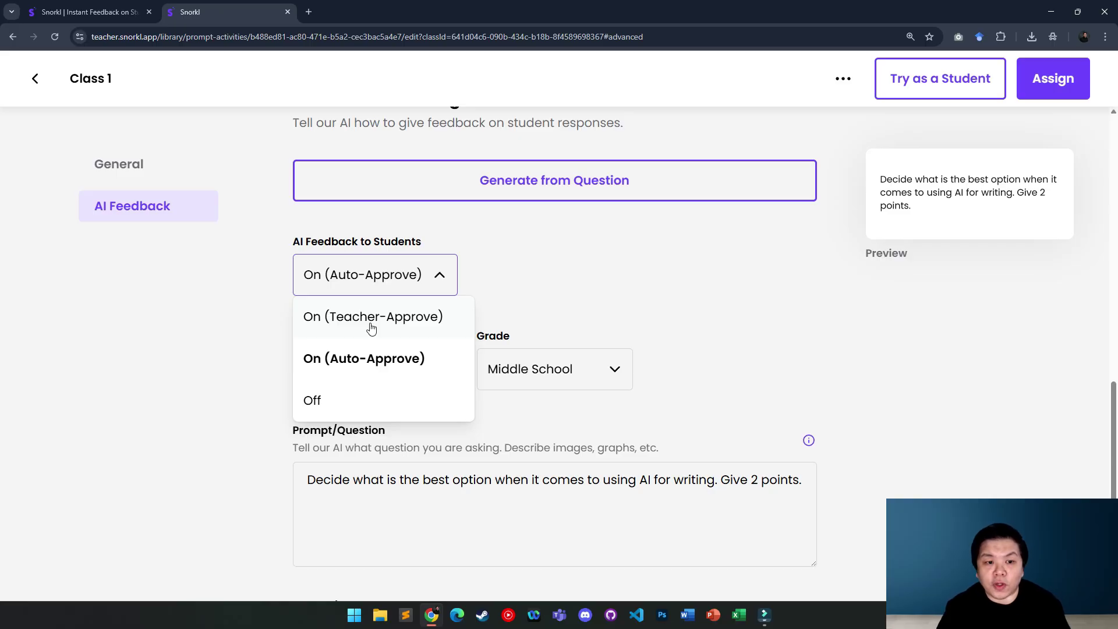
click(370, 360)
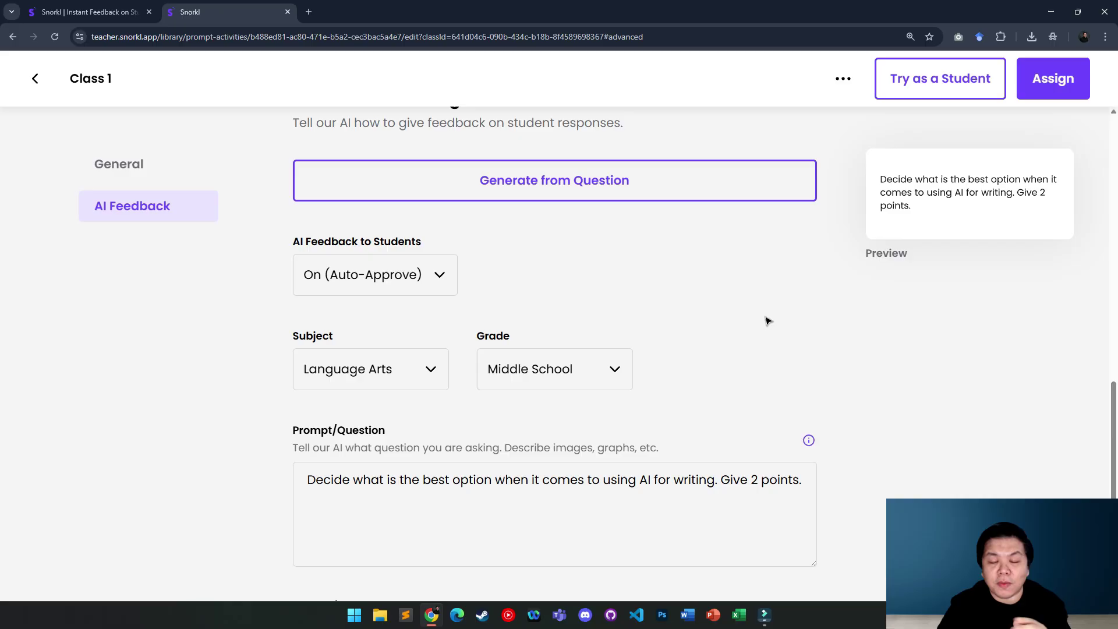
scroll(767, 321, down, 4)
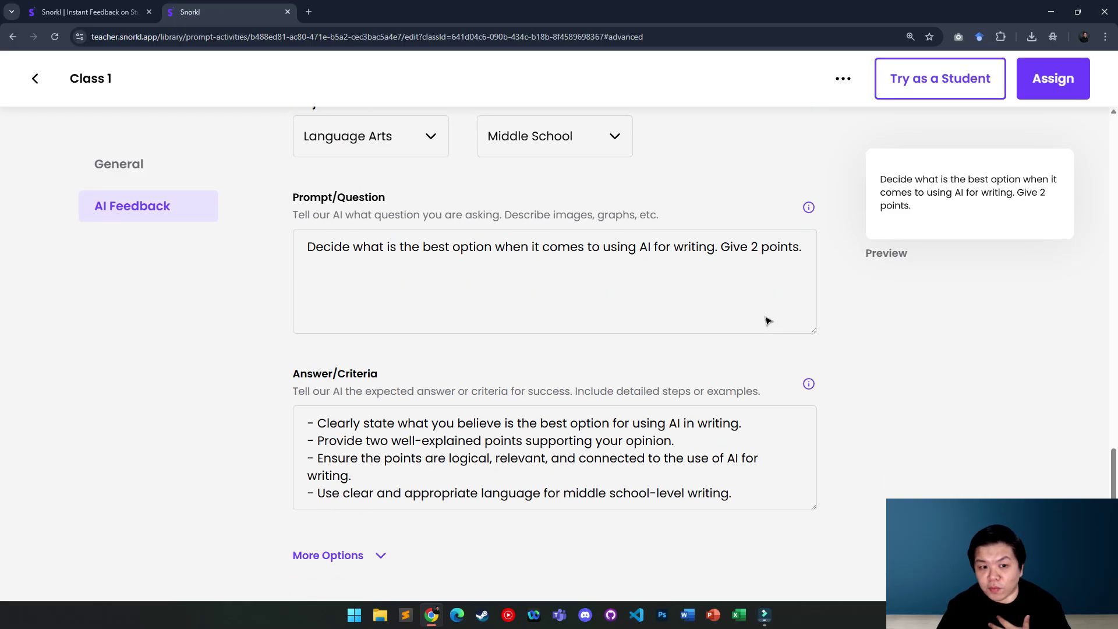
click(344, 554)
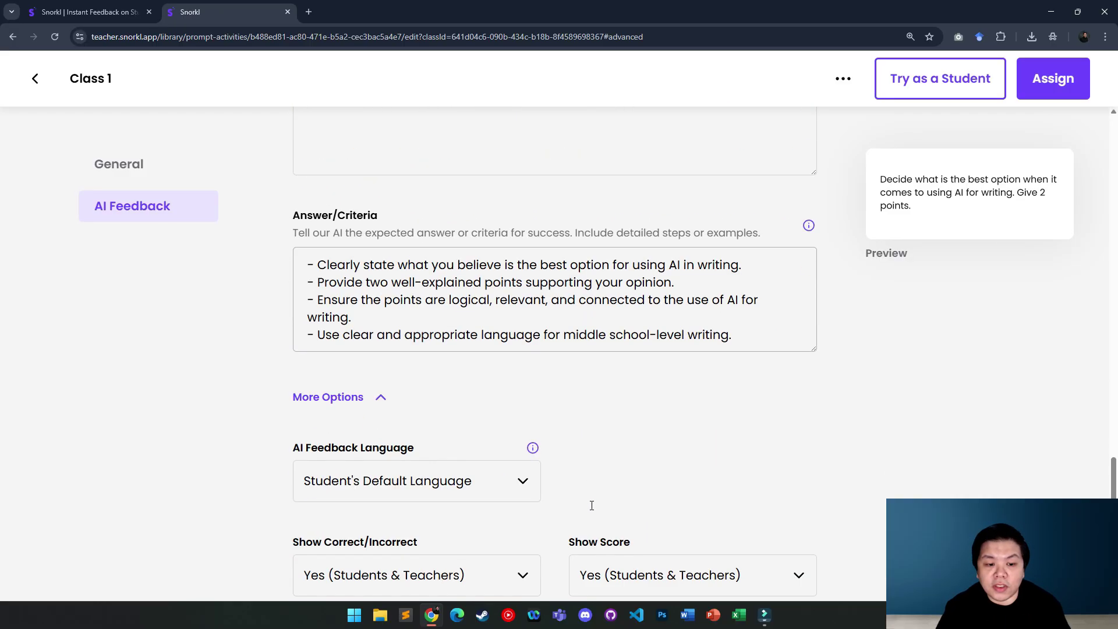
click(447, 458)
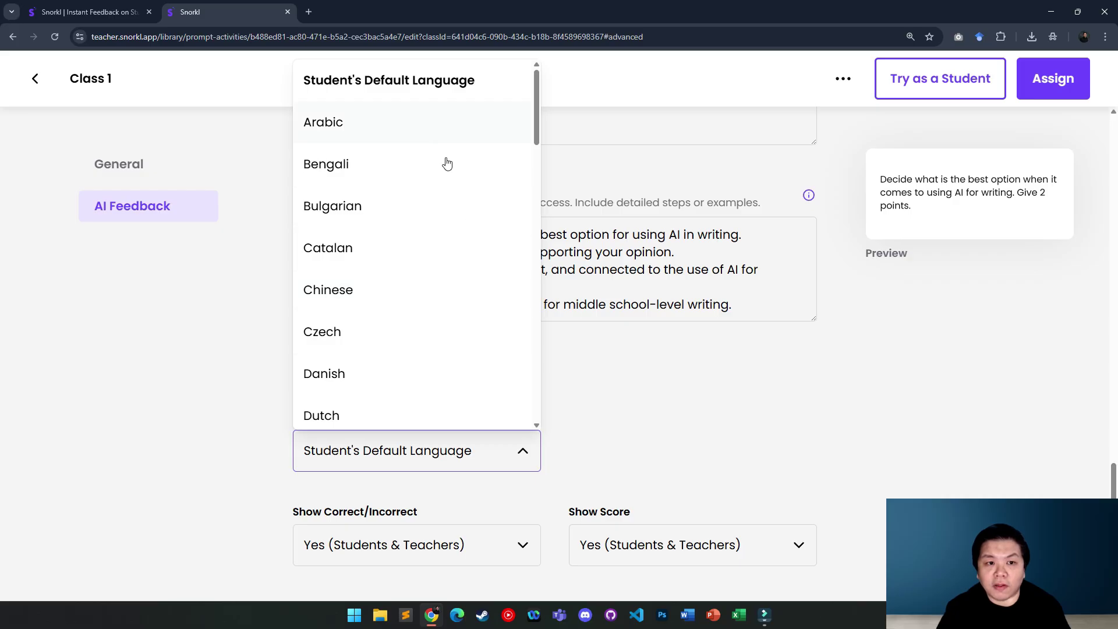
click(709, 389)
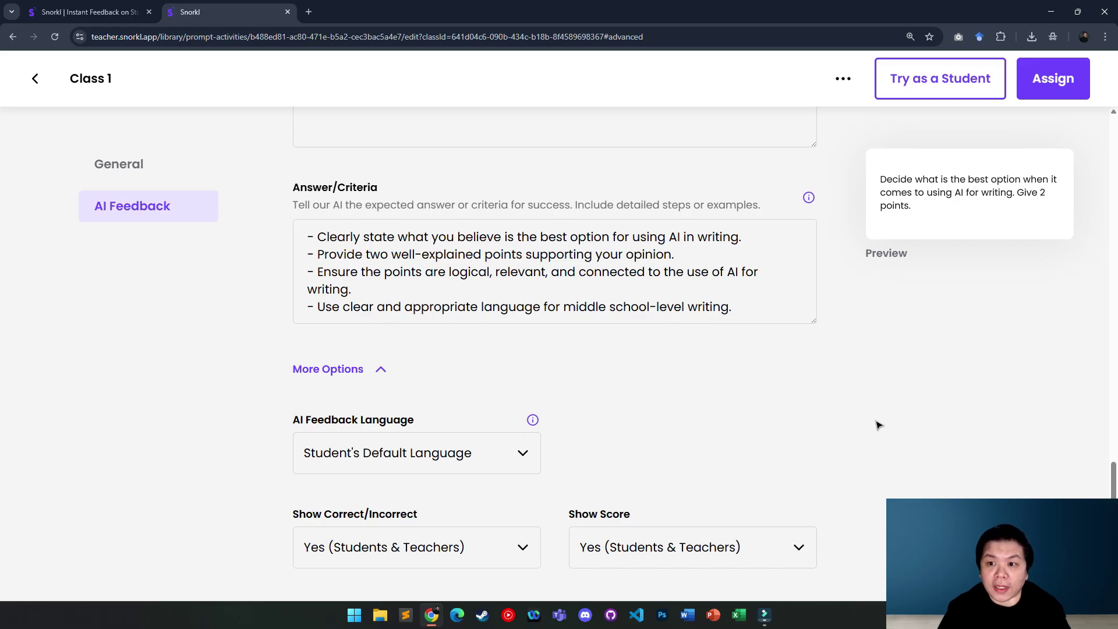
scroll(876, 424, up, 15)
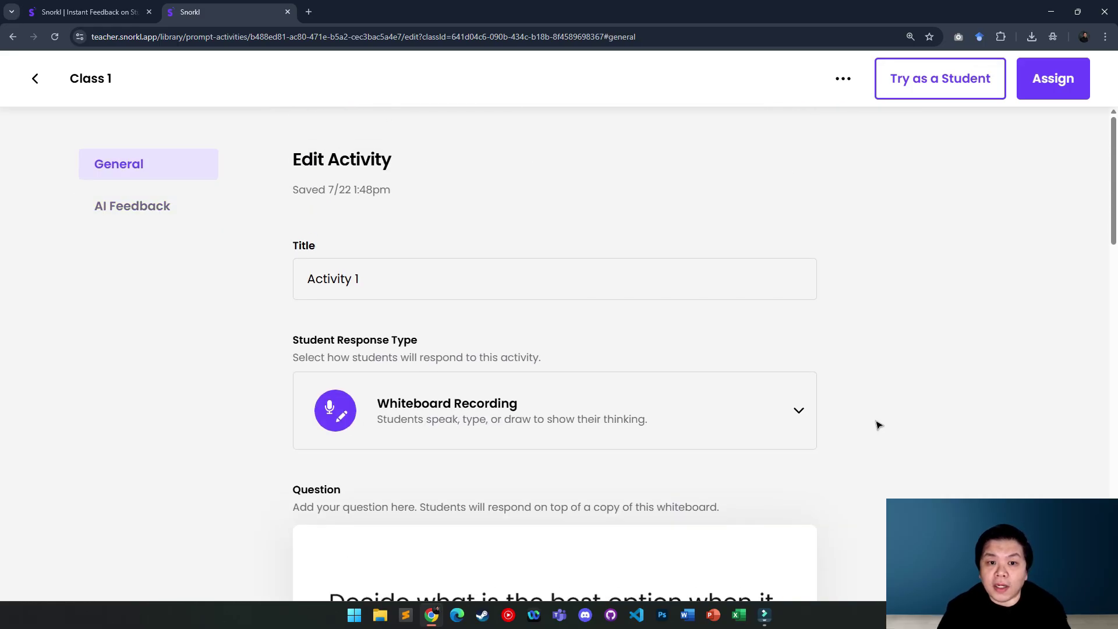
- Assign Activity 1 to Class 1 with scheduling and guest login left off, then open it
click(1073, 76)
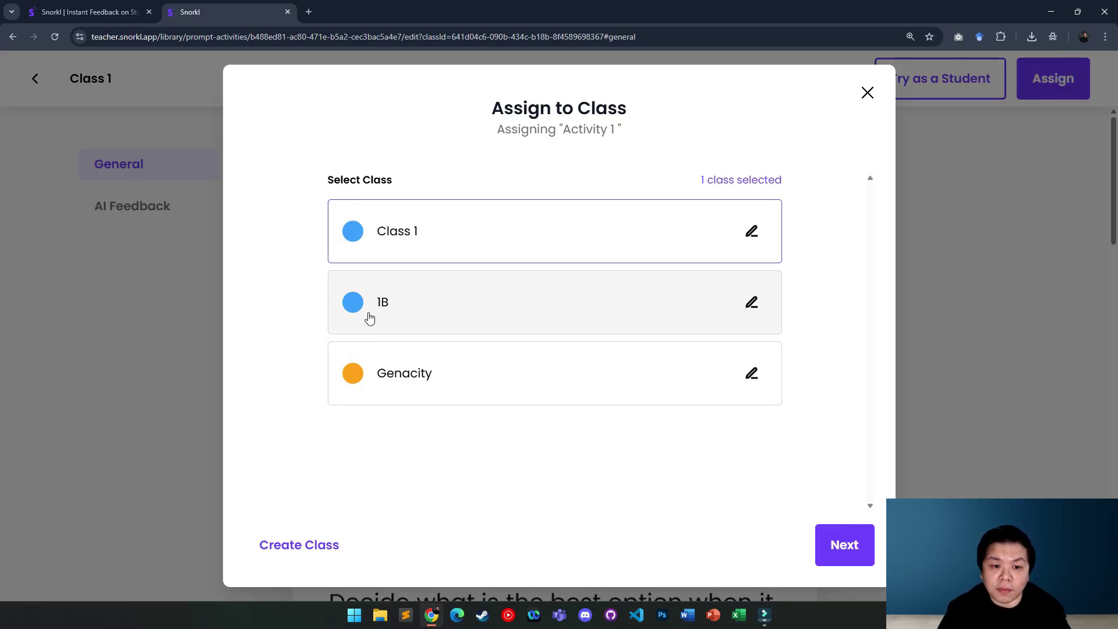
click(431, 244)
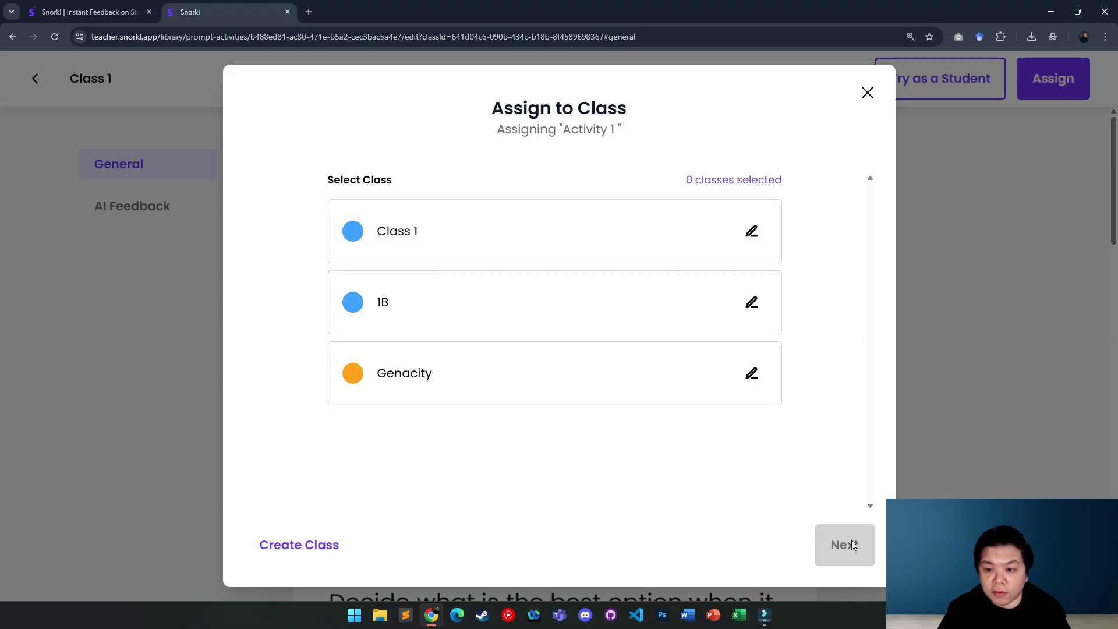
click(430, 243)
click(845, 545)
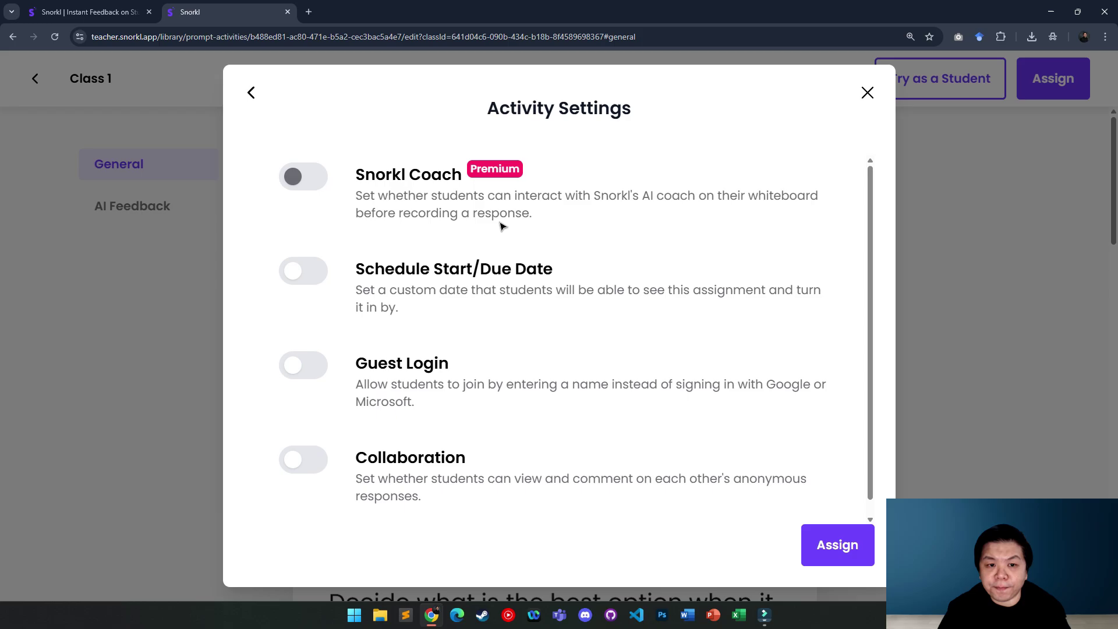
click(313, 275)
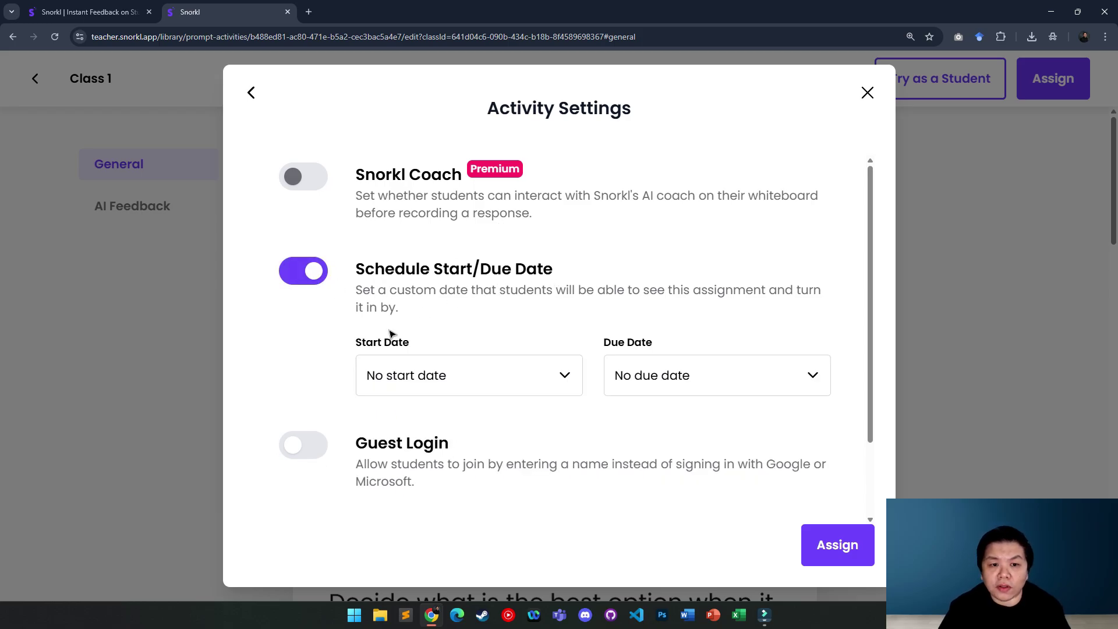
click(298, 279)
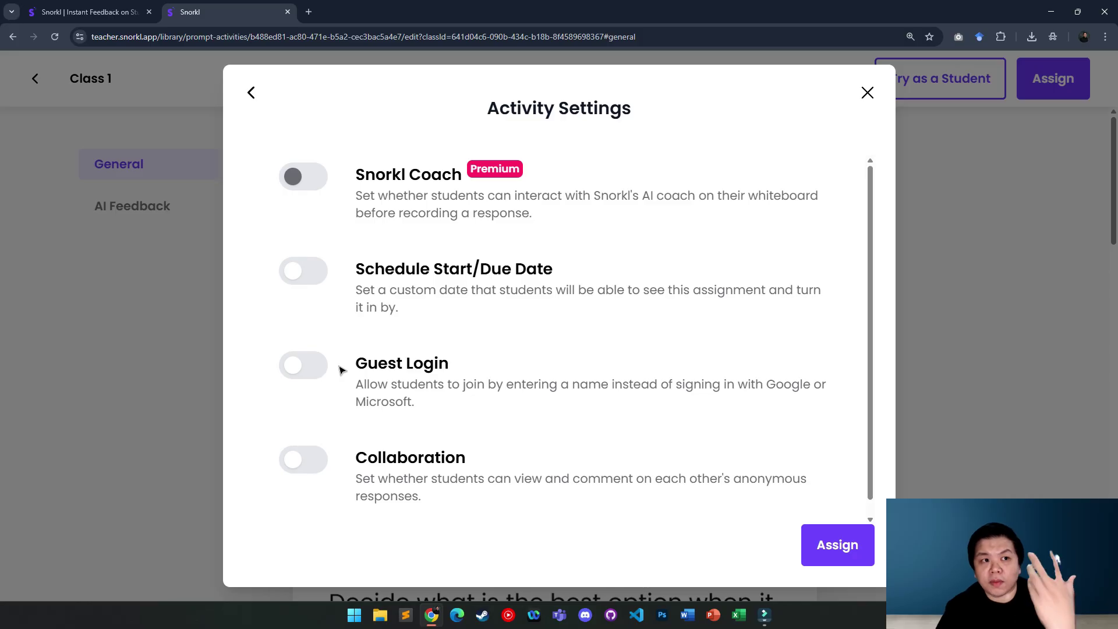
click(307, 374)
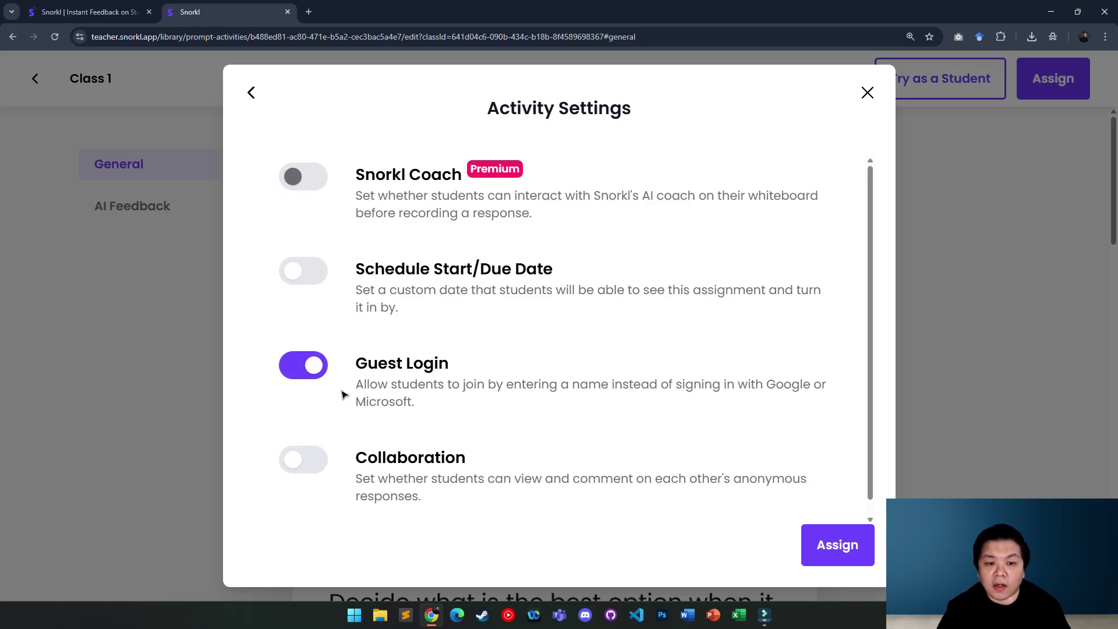
click(307, 379)
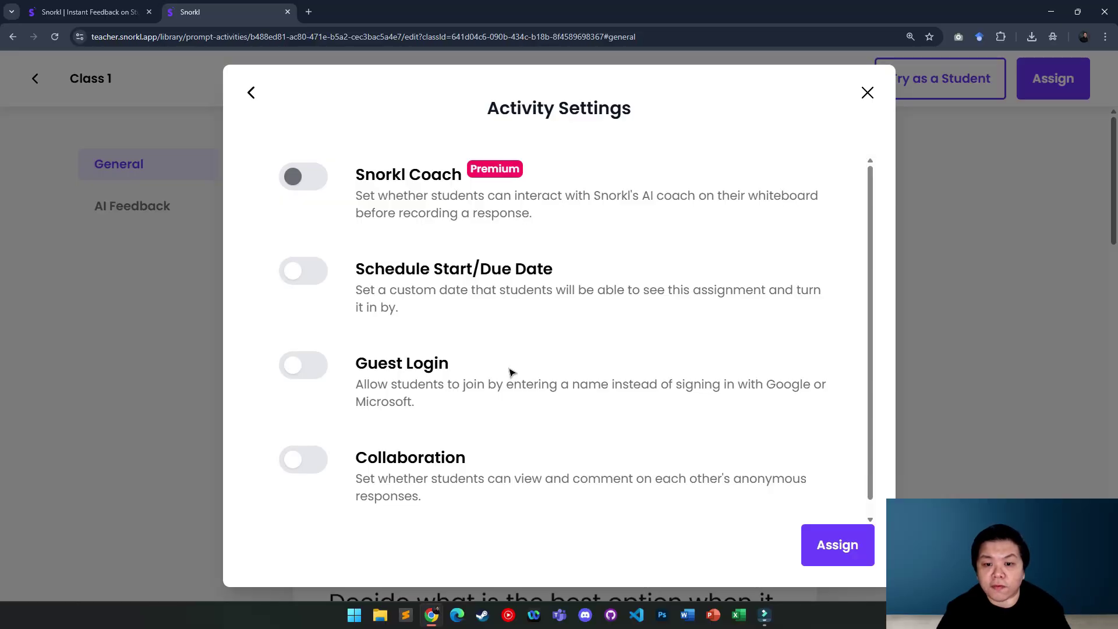
click(848, 556)
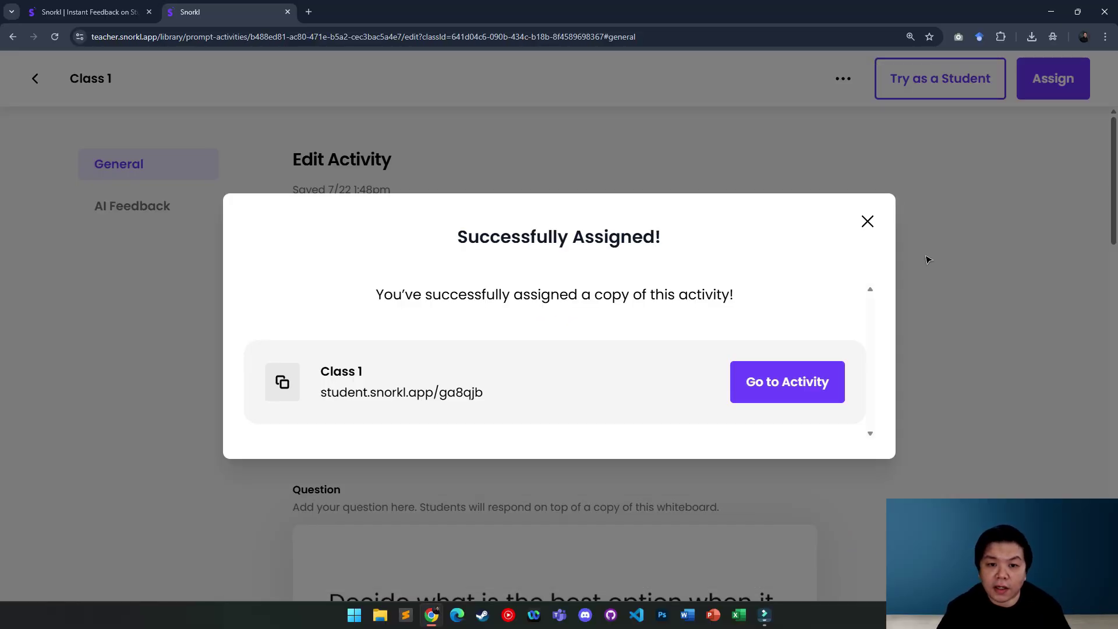
click(800, 382)
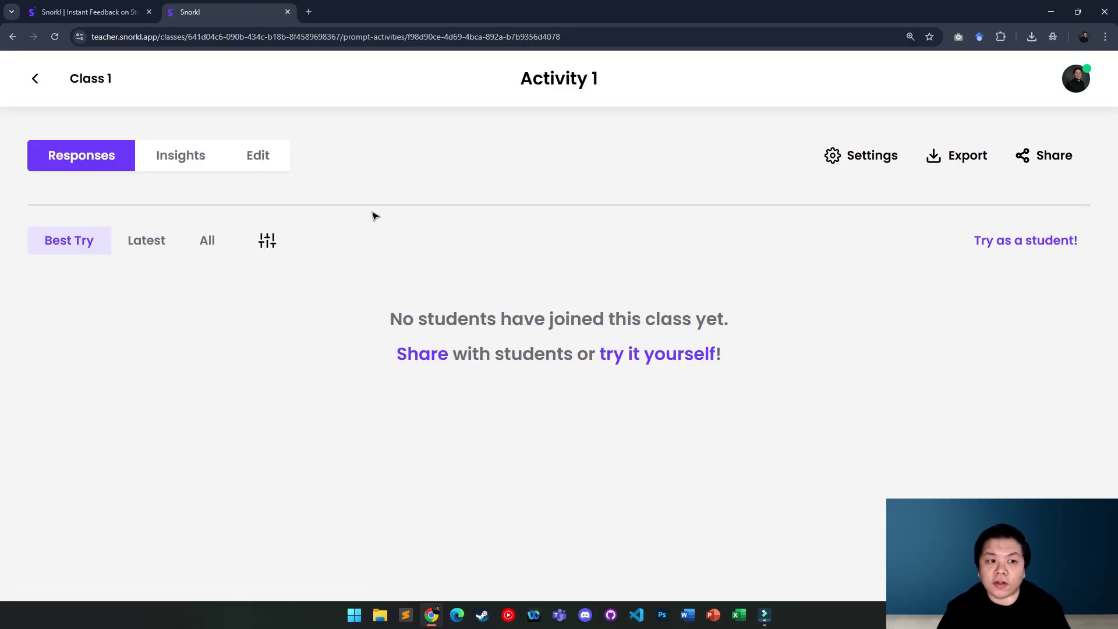
- View Activity 1's join address, join code and QR code, then try it as a student
click(1025, 175)
drag(426, 239, 724, 243)
double_click(242, 357)
click(960, 108)
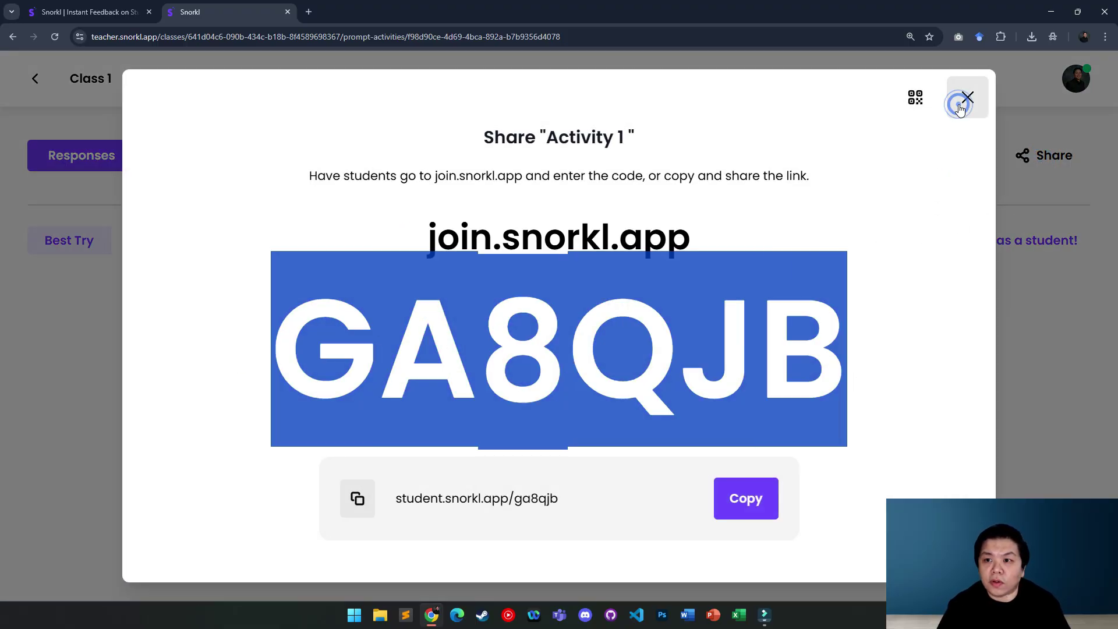
click(1043, 155)
click(915, 98)
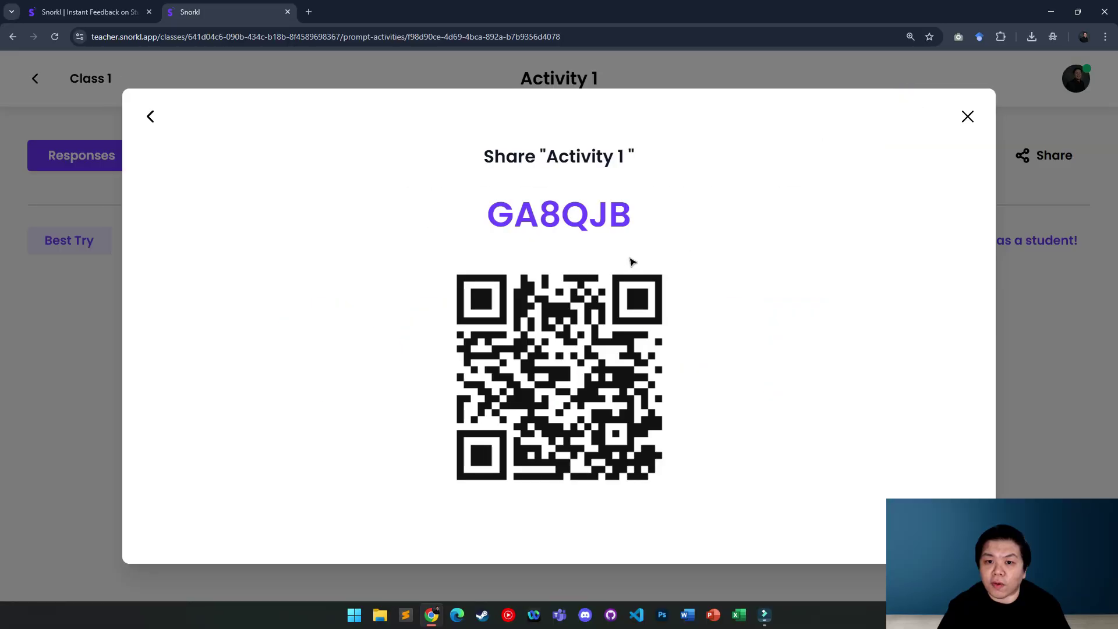
click(968, 117)
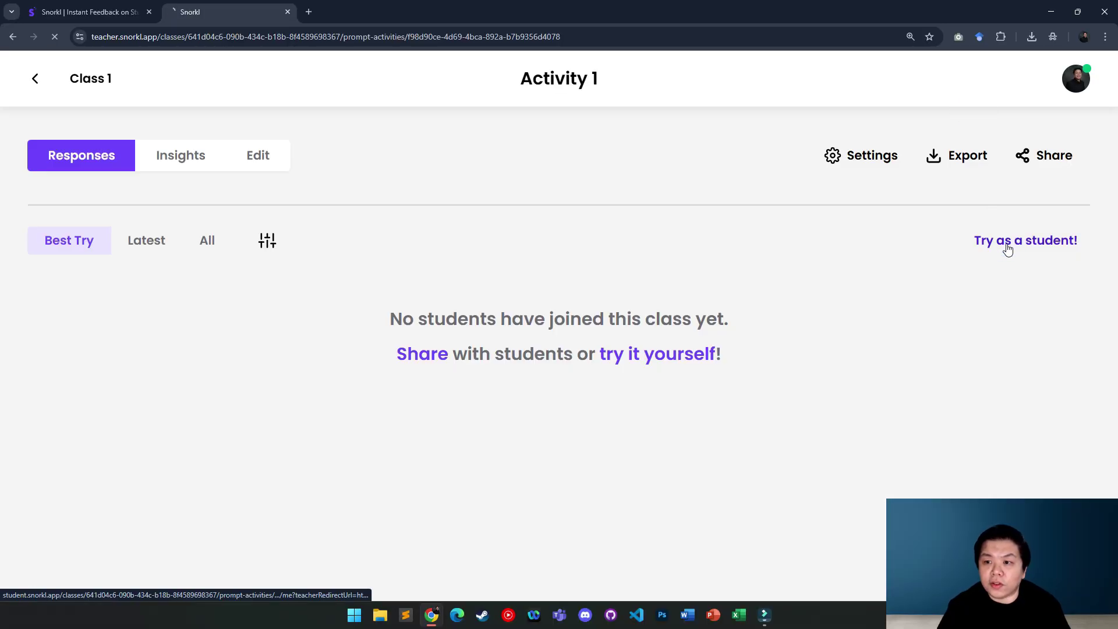
click(1007, 244)
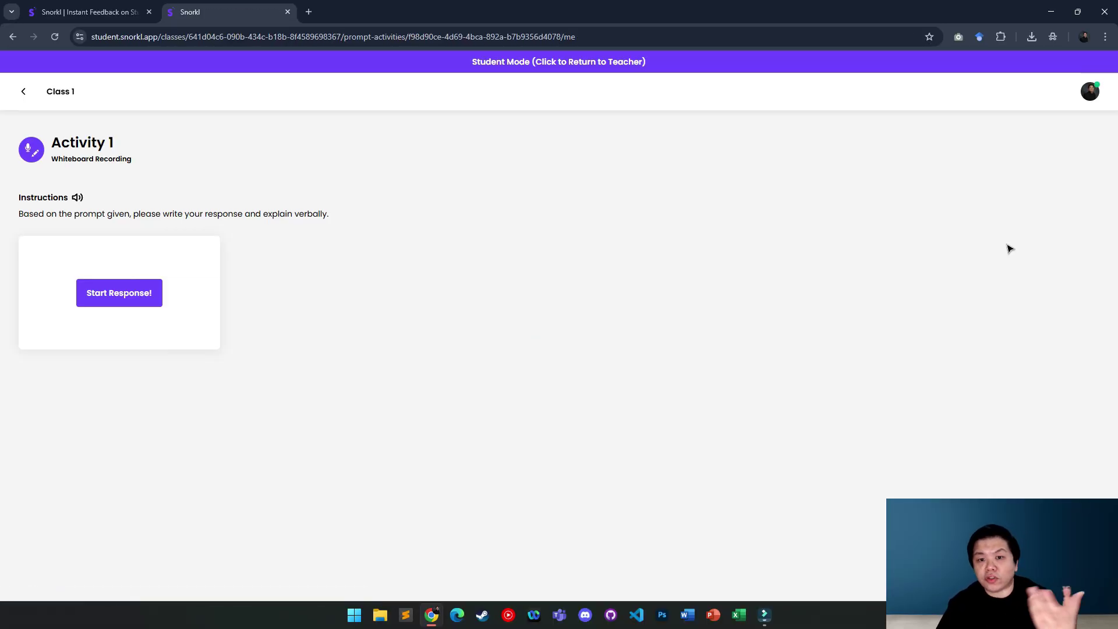
- Record a 12-second screen-and-voice response with a freehand stroke sketched below the prompt, then end it for review
click(137, 300)
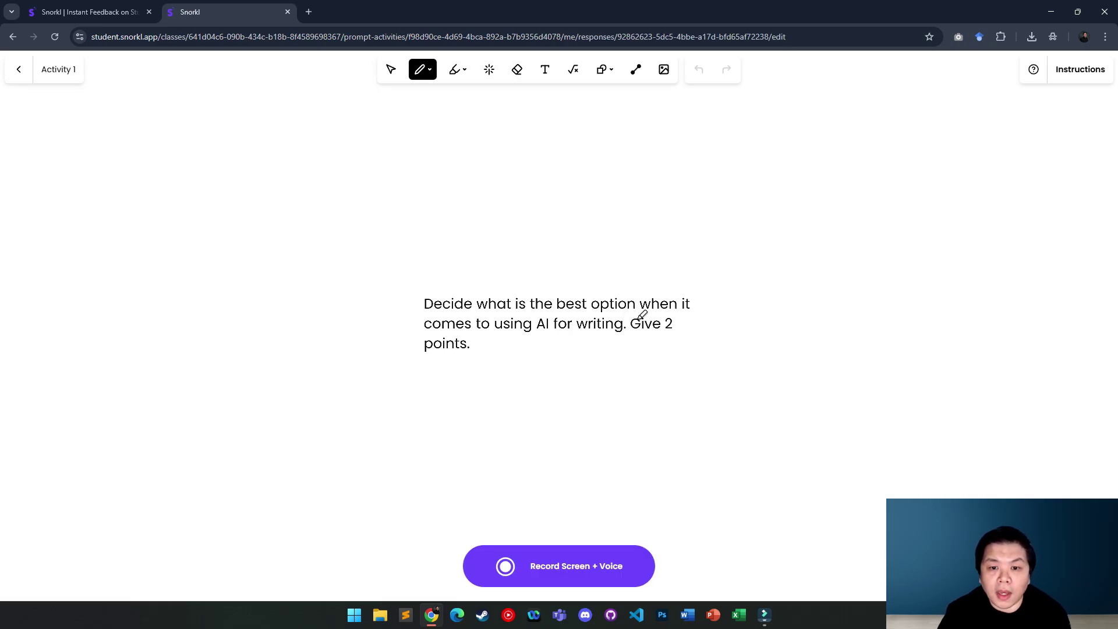
click(569, 574)
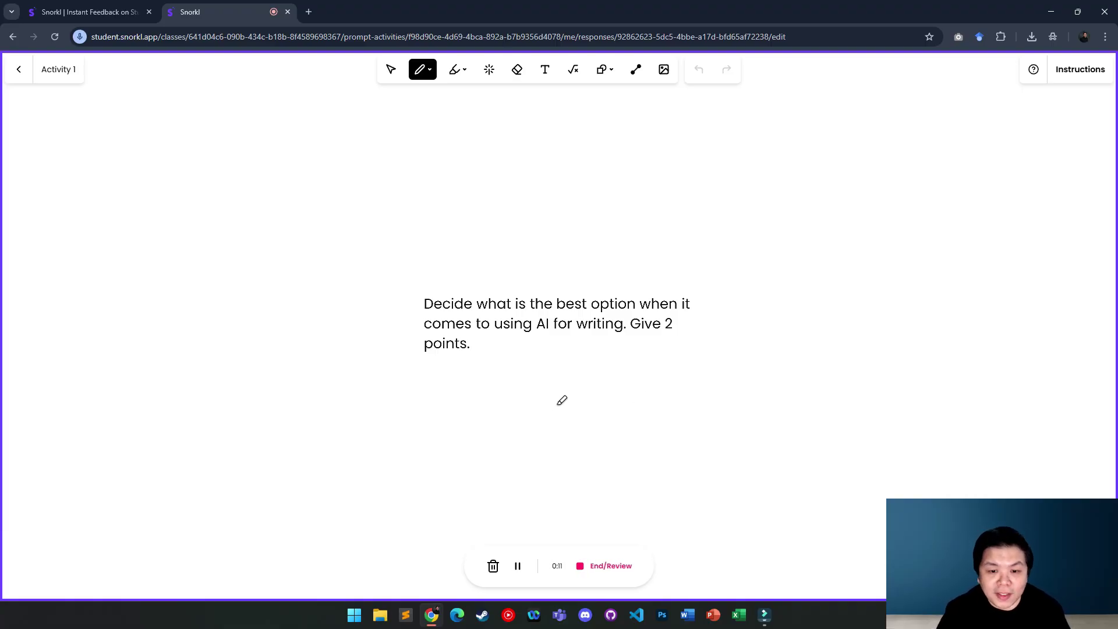
mouse_move(546, 413)
mouse_down()
mouse_move(629, 437)
mouse_move(728, 400)
mouse_move(768, 404)
mouse_up()
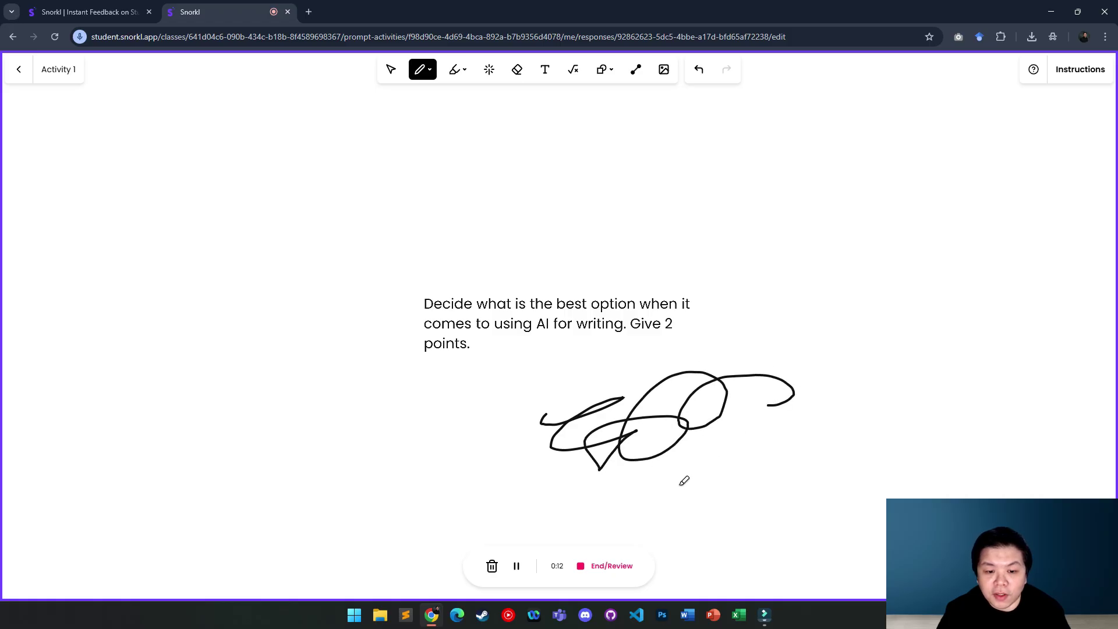
click(610, 566)
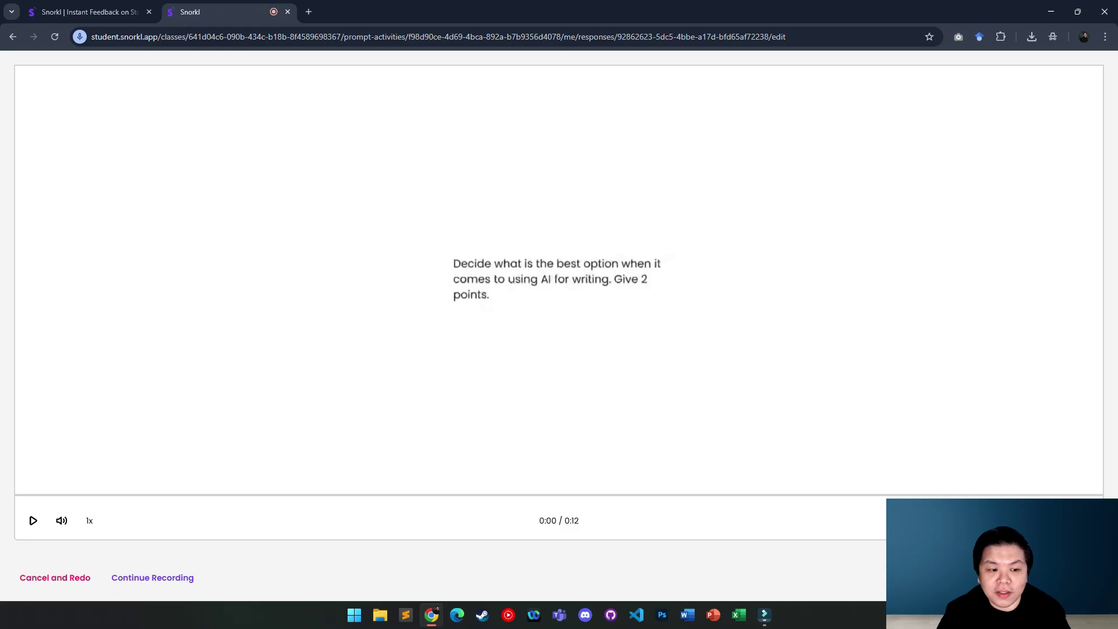
- Submit the recorded response to get Snorkl-AI feedback: Incorrect, 2/4 Fair, three comments
click(1069, 578)
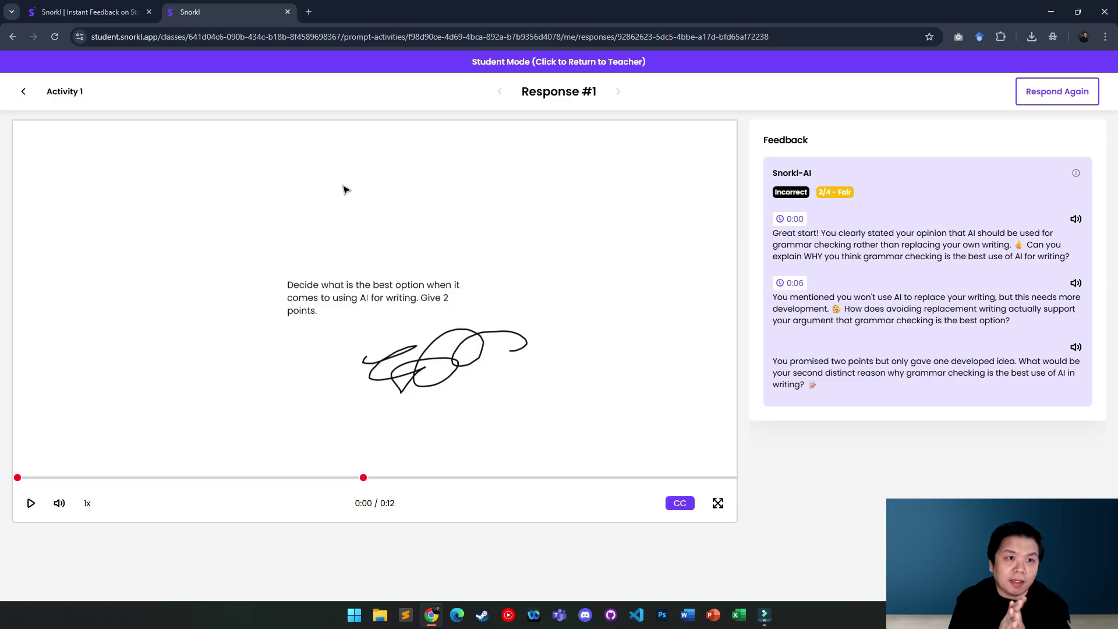
- Go back through the Activity 1 overview to the student-mode Class 1 activity list
click(23, 93)
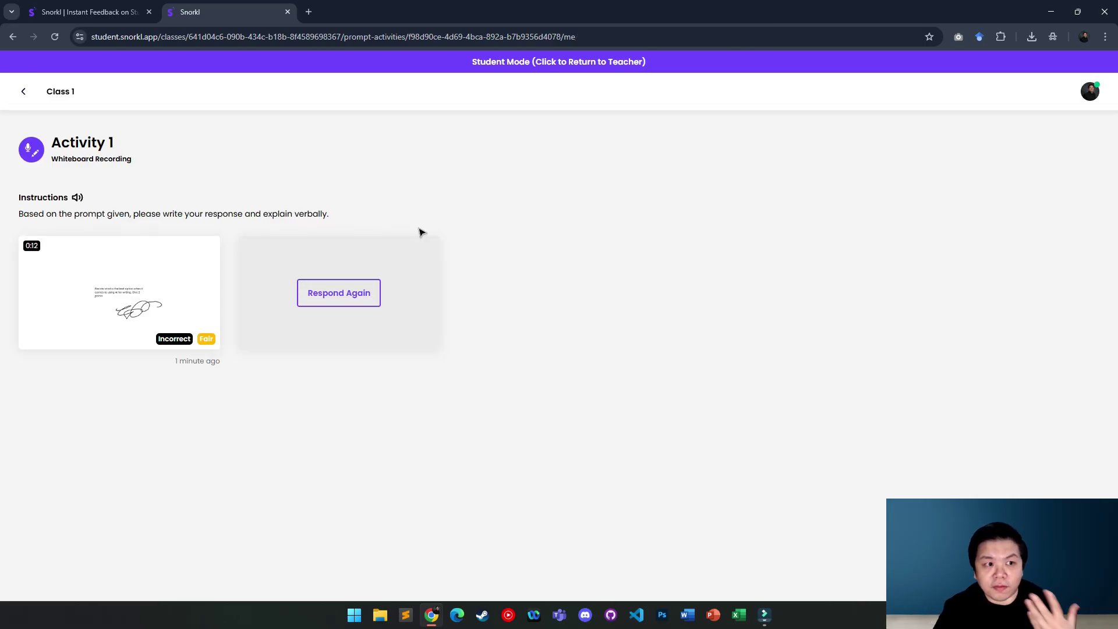
click(23, 91)
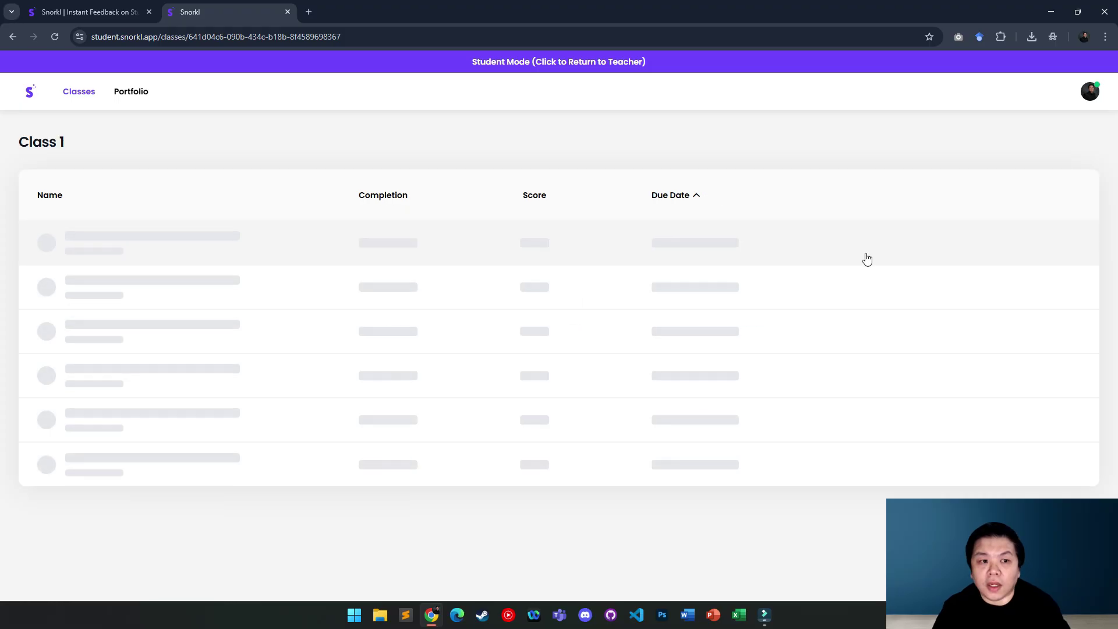